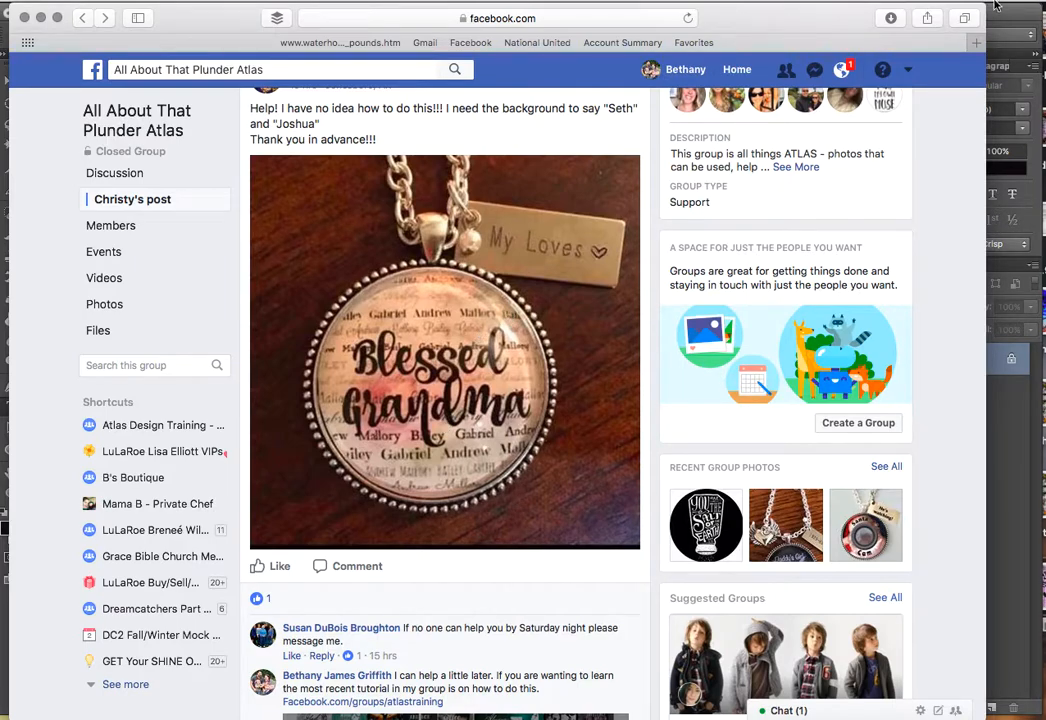
click(1016, 26)
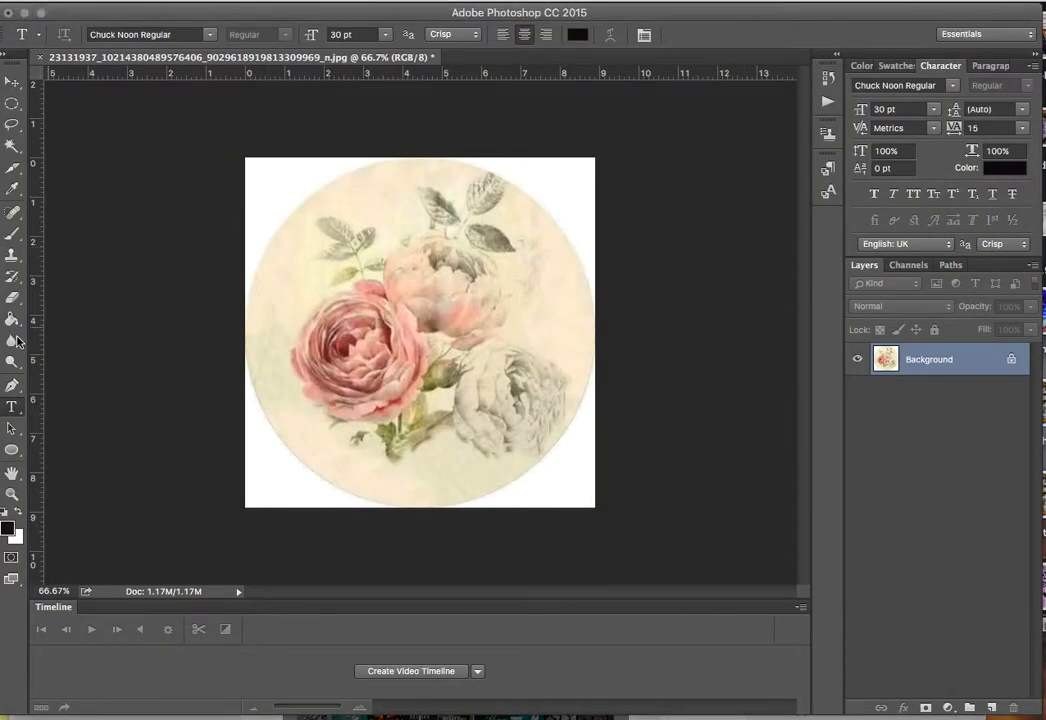
click(337, 267)
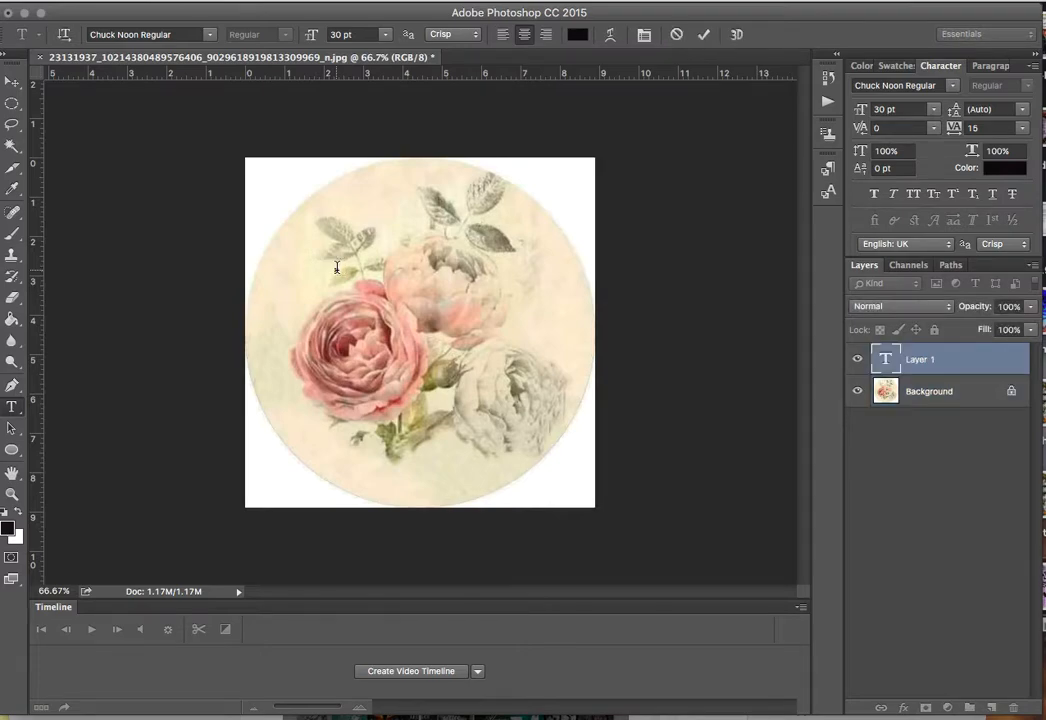
key(super+a)
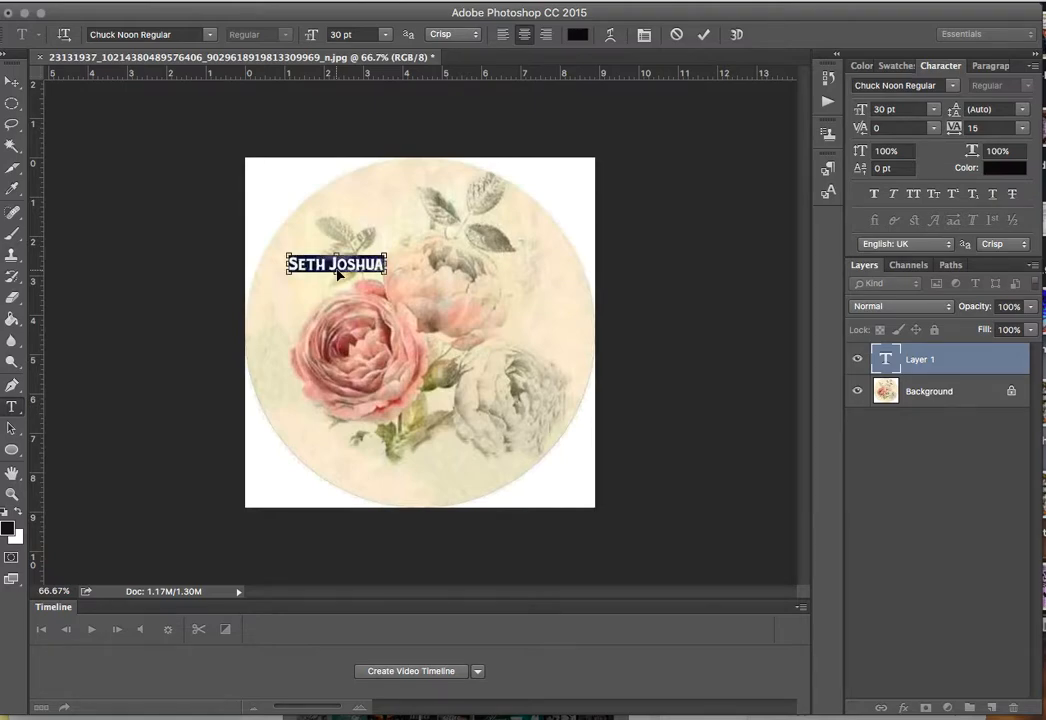
key(super+c)
key(Right)
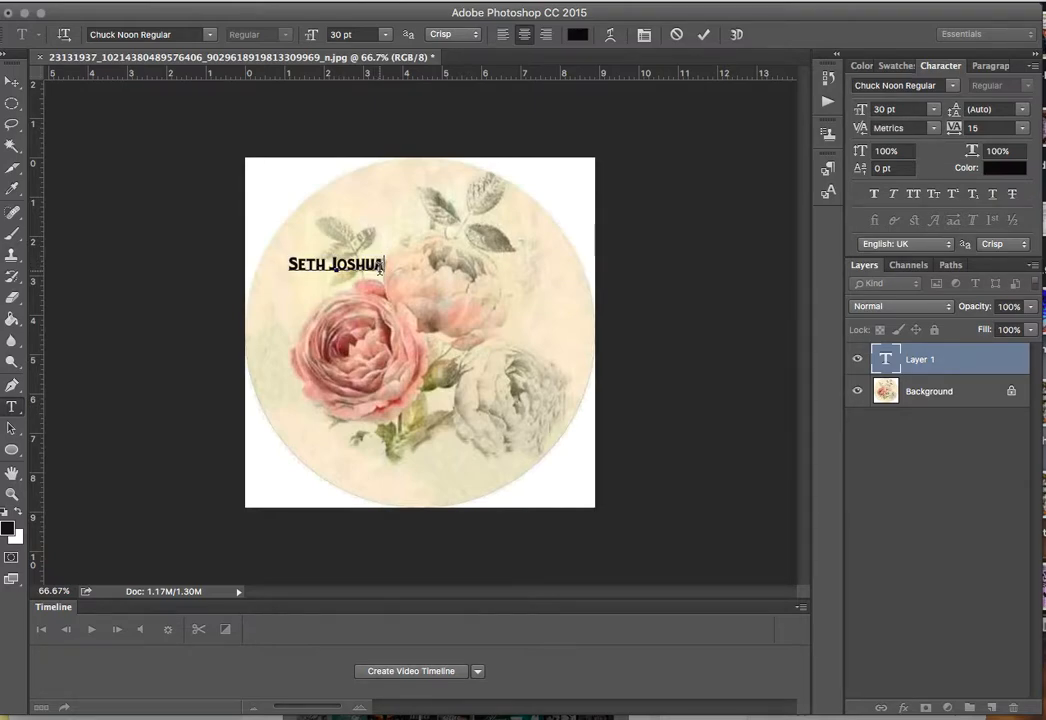
key(super+v)
key(super+v)
key(super+v)
key(super+v)
key(super+v)
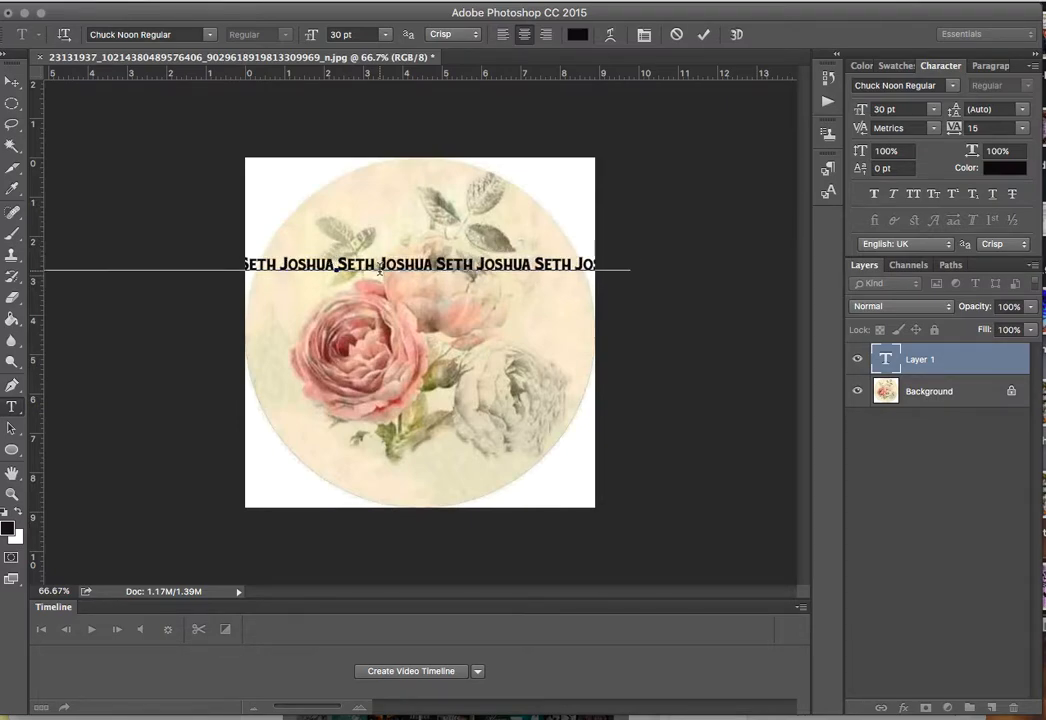
drag(339, 228, 503, 136)
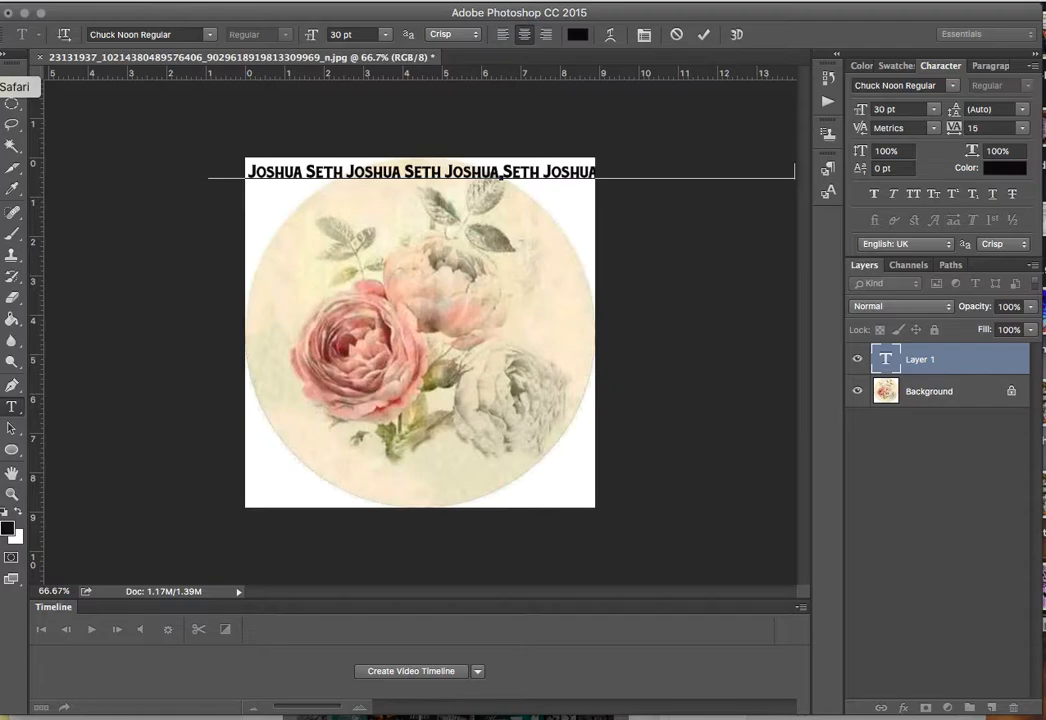
click(3, 72)
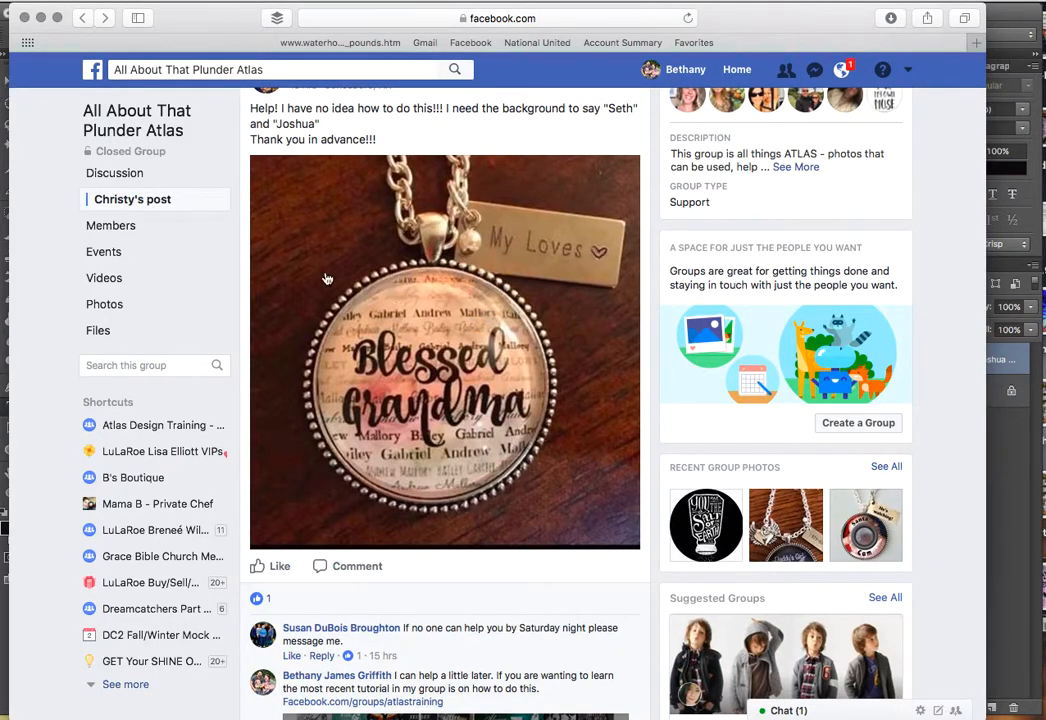
Move the Safari window down and bring the Photoshop rose document back to the front.
drag(211, 24, 213, 60)
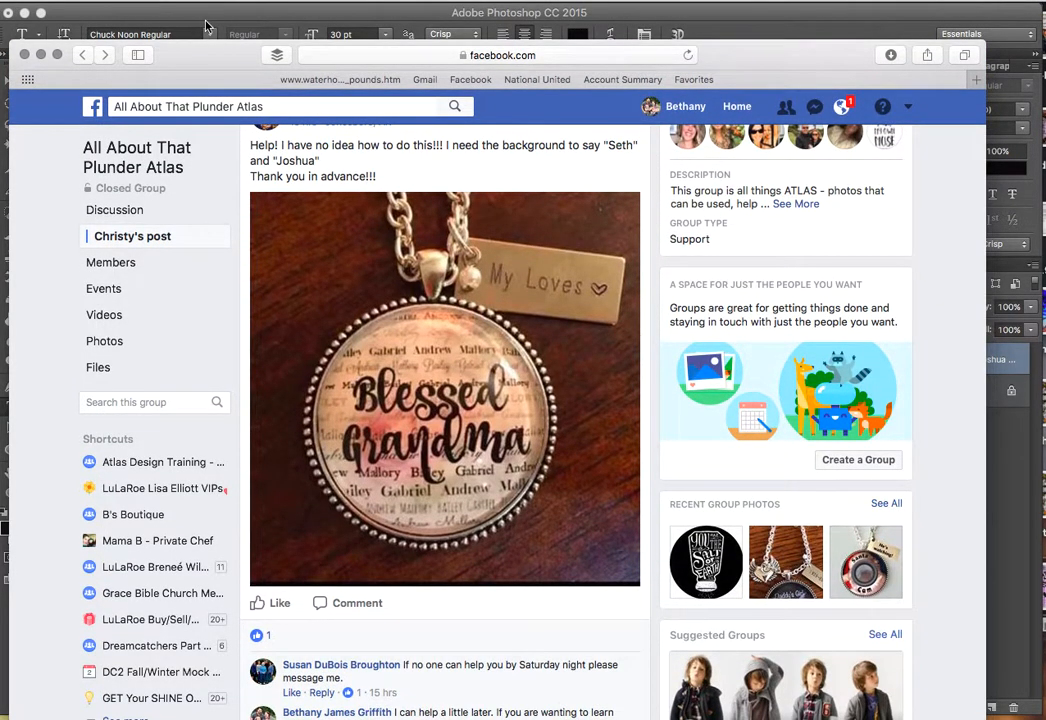
click(224, 26)
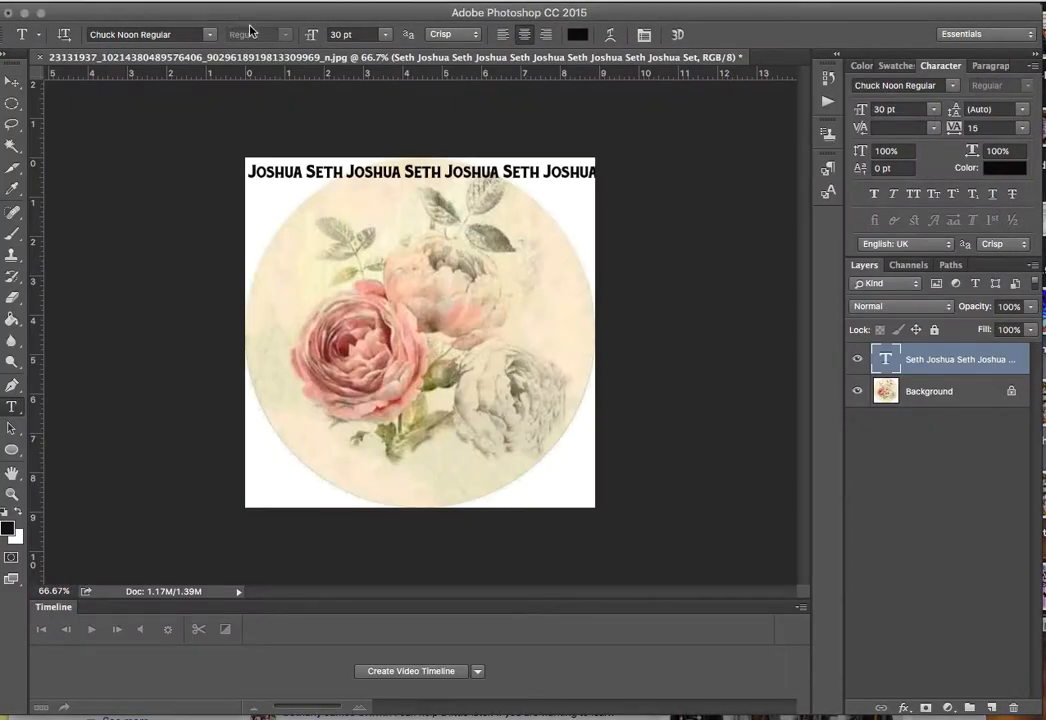
click(420, 172)
key(super+a)
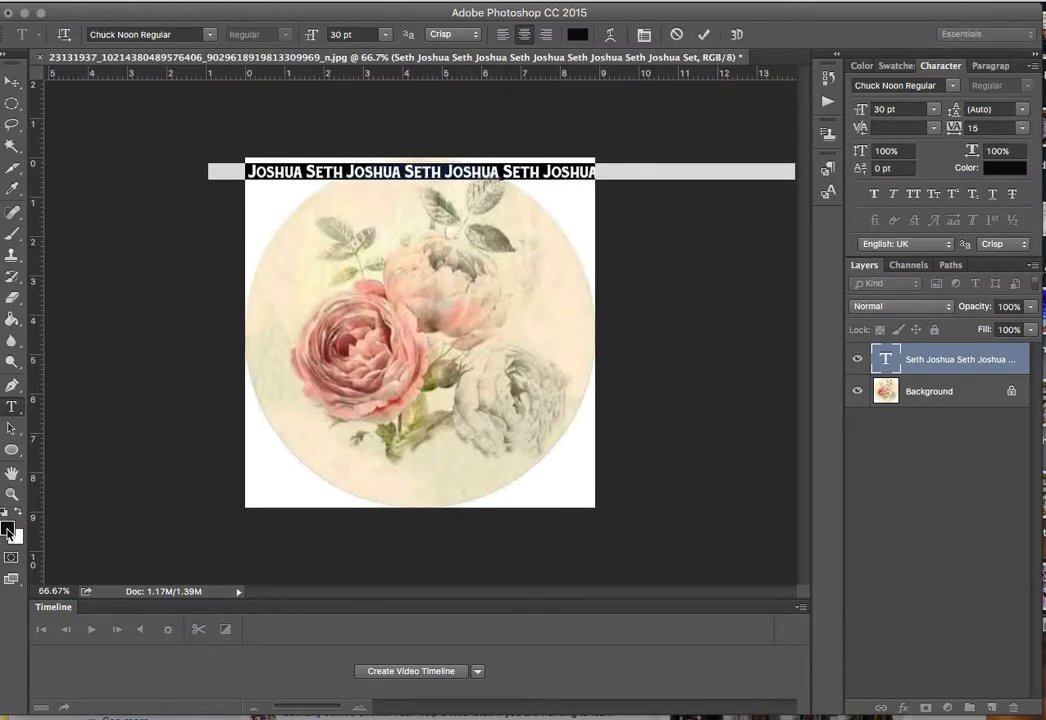
click(8, 531)
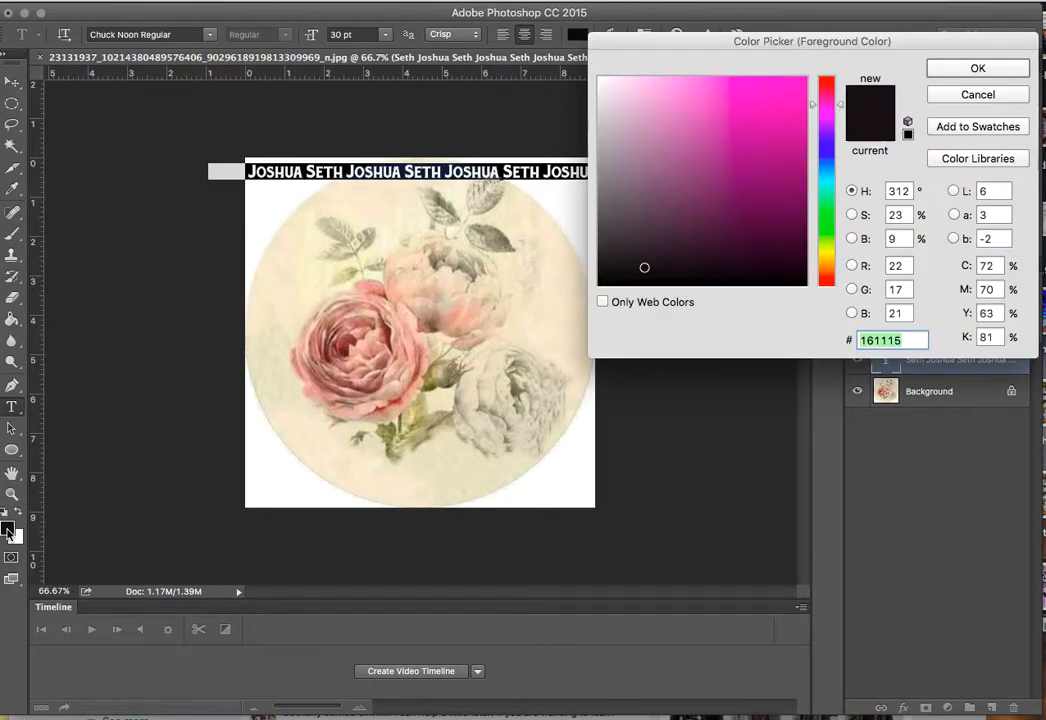
click(344, 356)
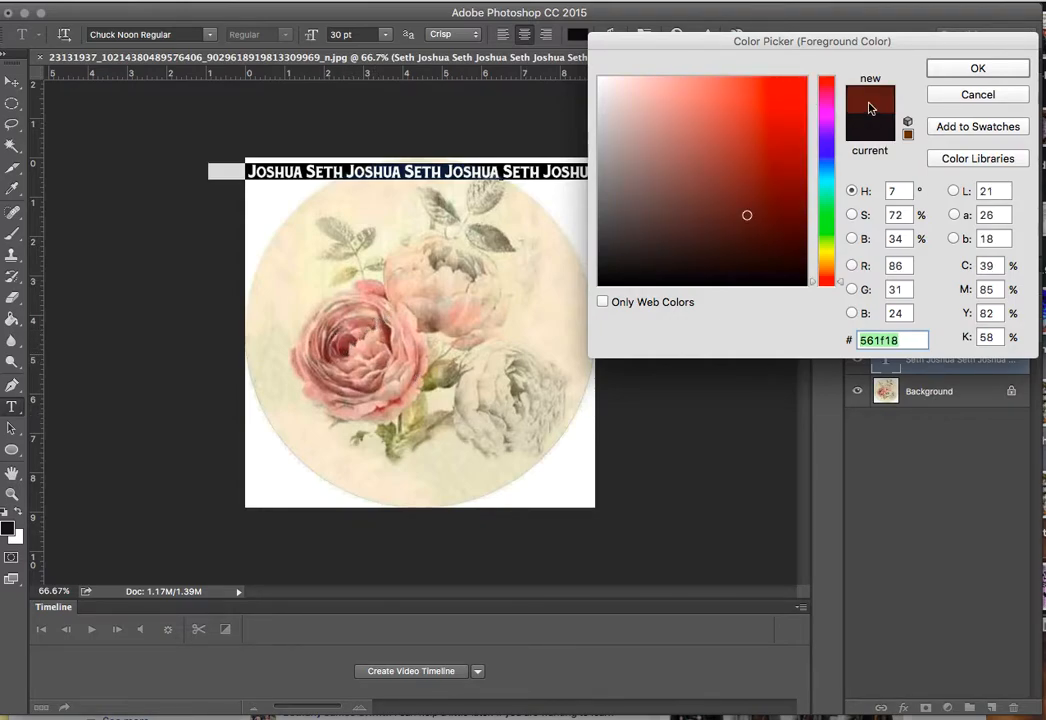
click(975, 69)
click(405, 176)
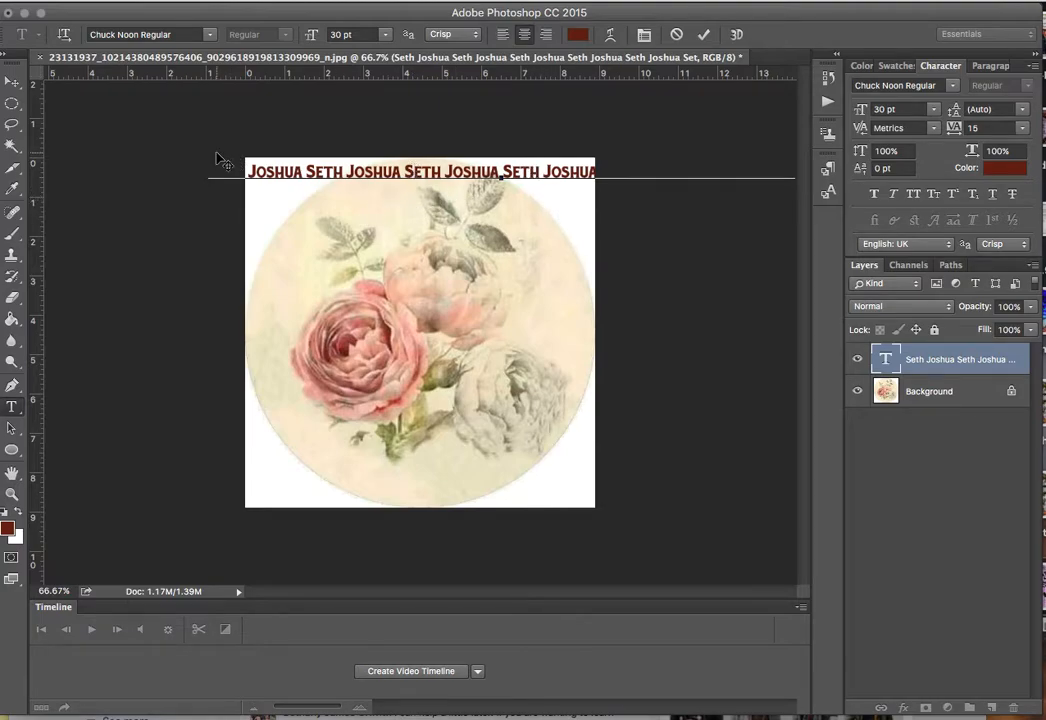
click(14, 82)
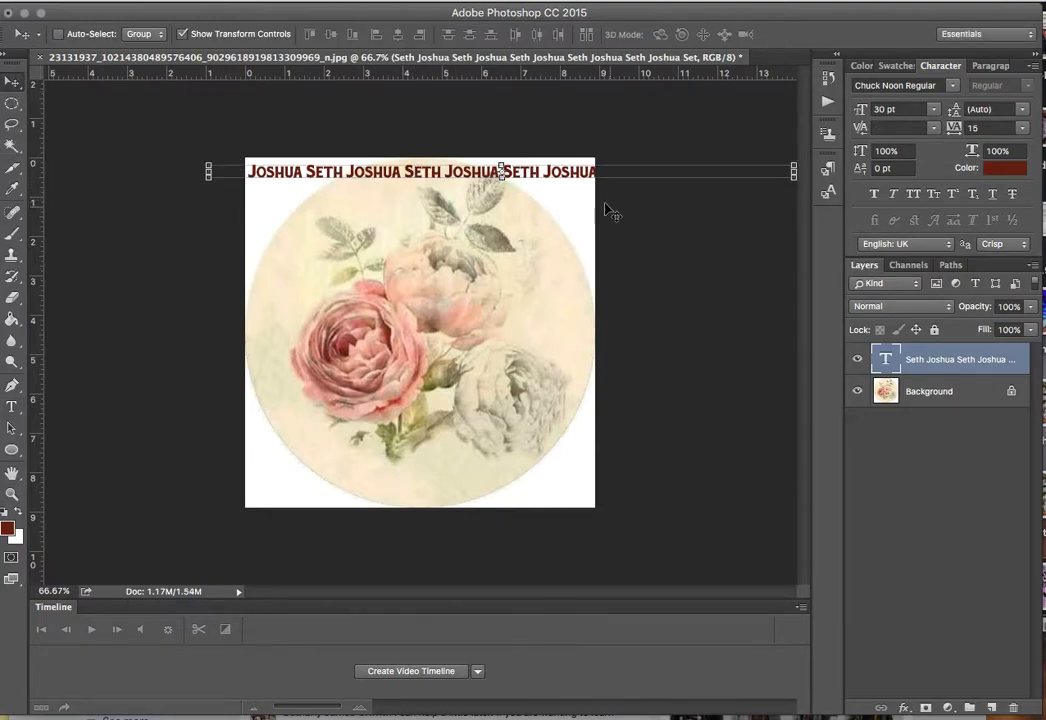
Duplicate the text layer, set the copy to College Bold, and move it down onto the roses.
drag(947, 368, 991, 707)
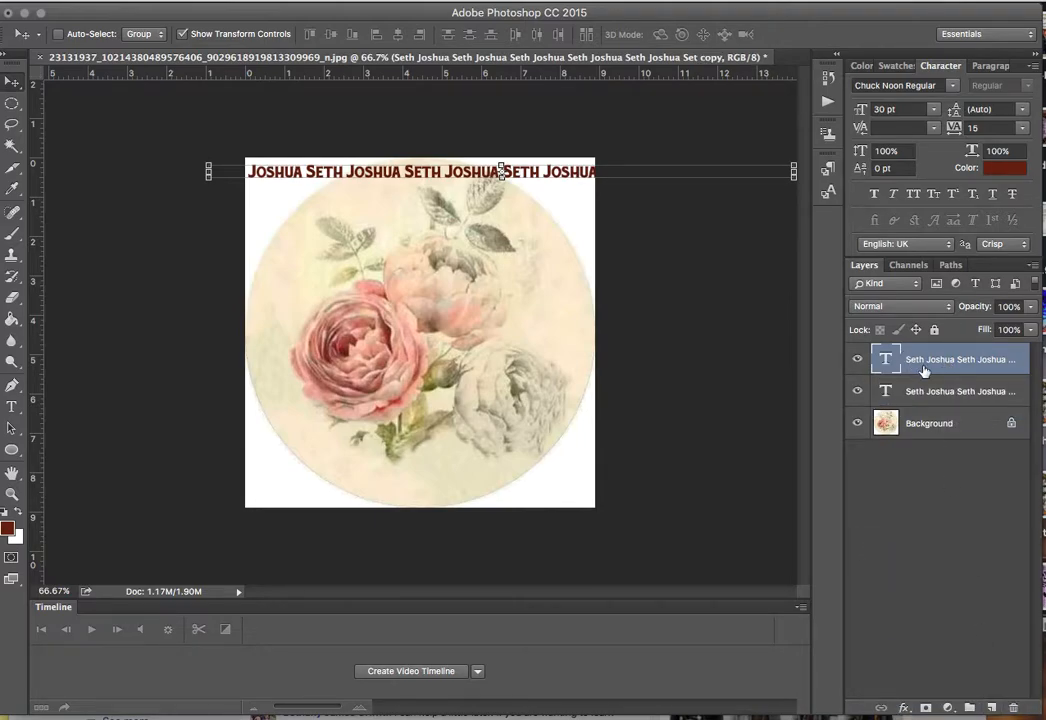
click(954, 86)
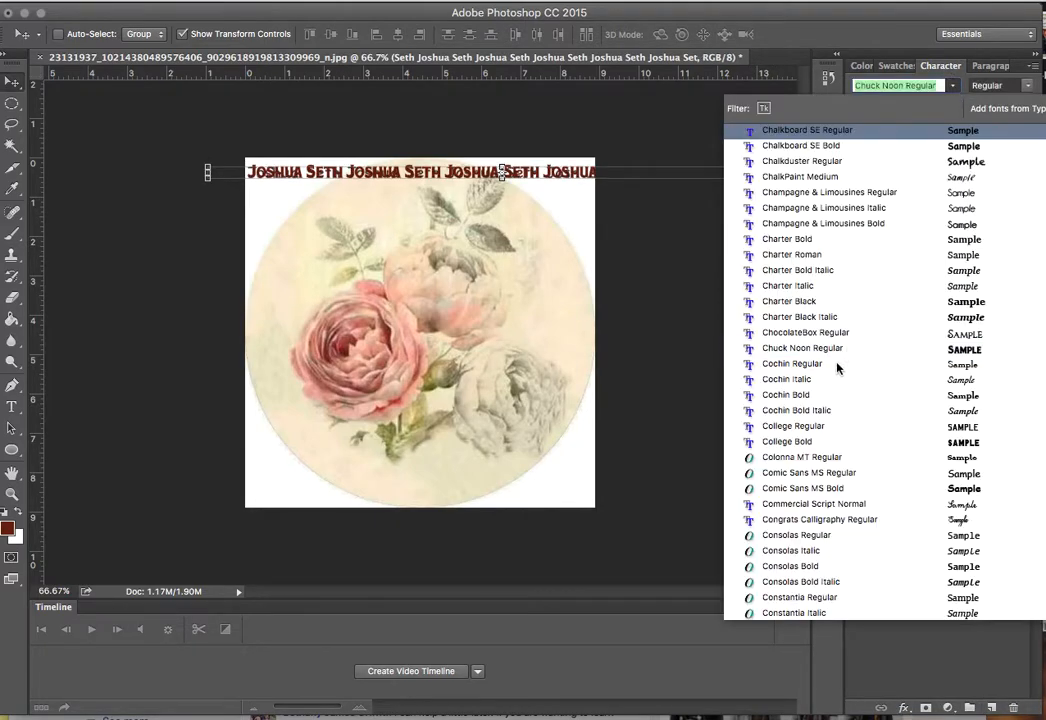
click(850, 432)
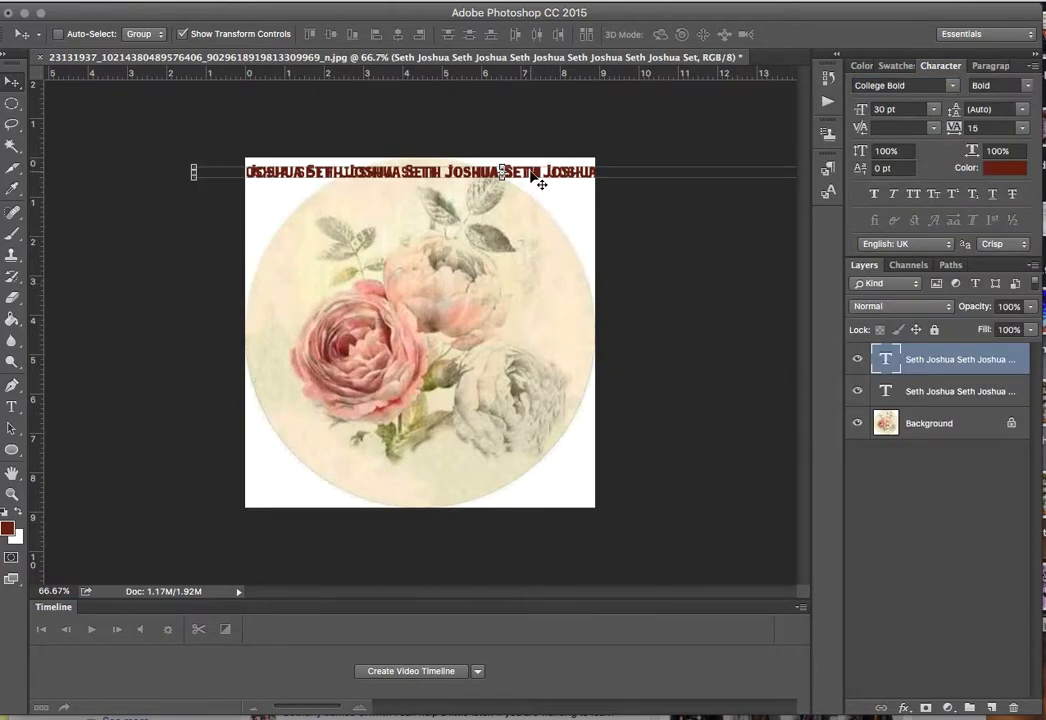
drag(540, 180, 505, 240)
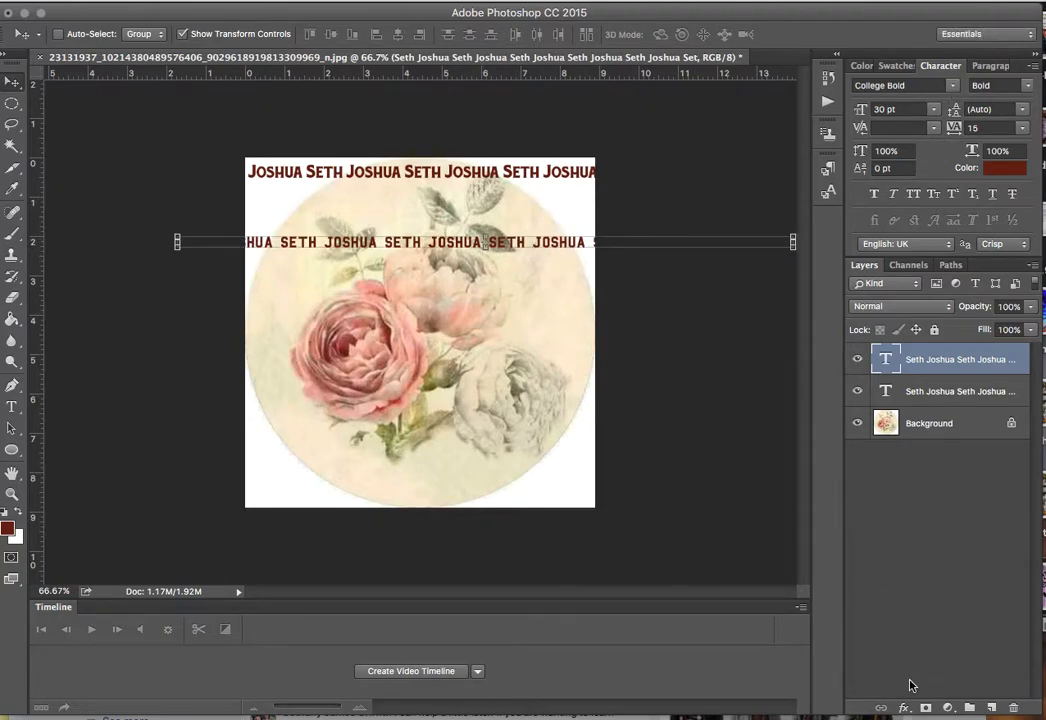
Add a Charter Italic copy under the top line and move the College Bold line beneath it.
drag(932, 362, 992, 708)
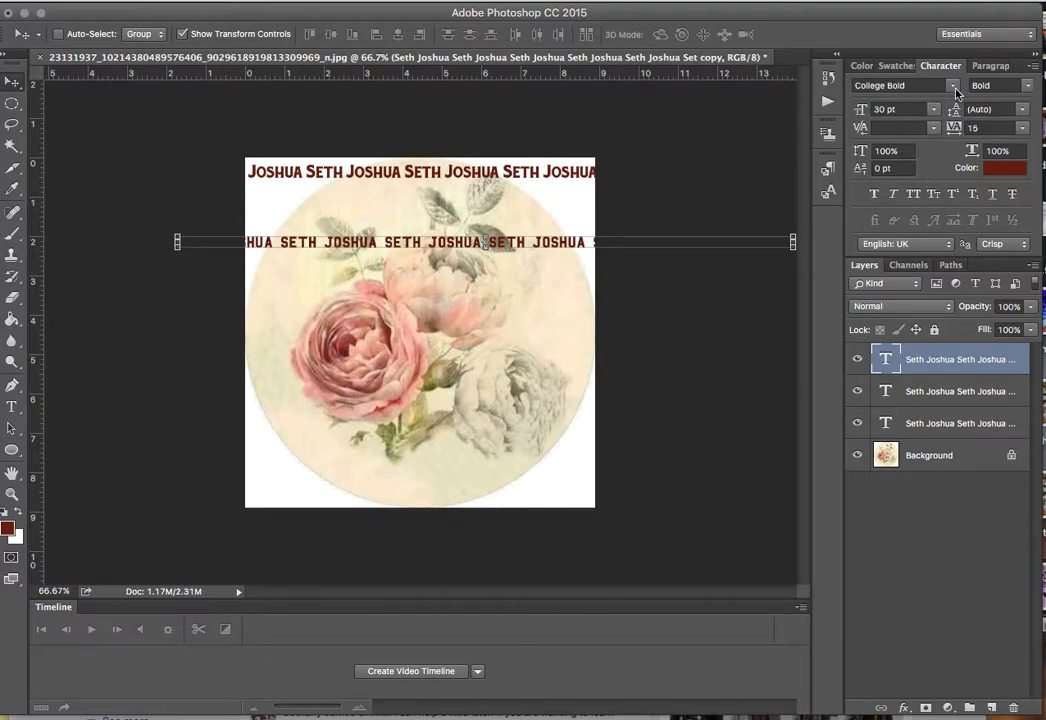
click(954, 86)
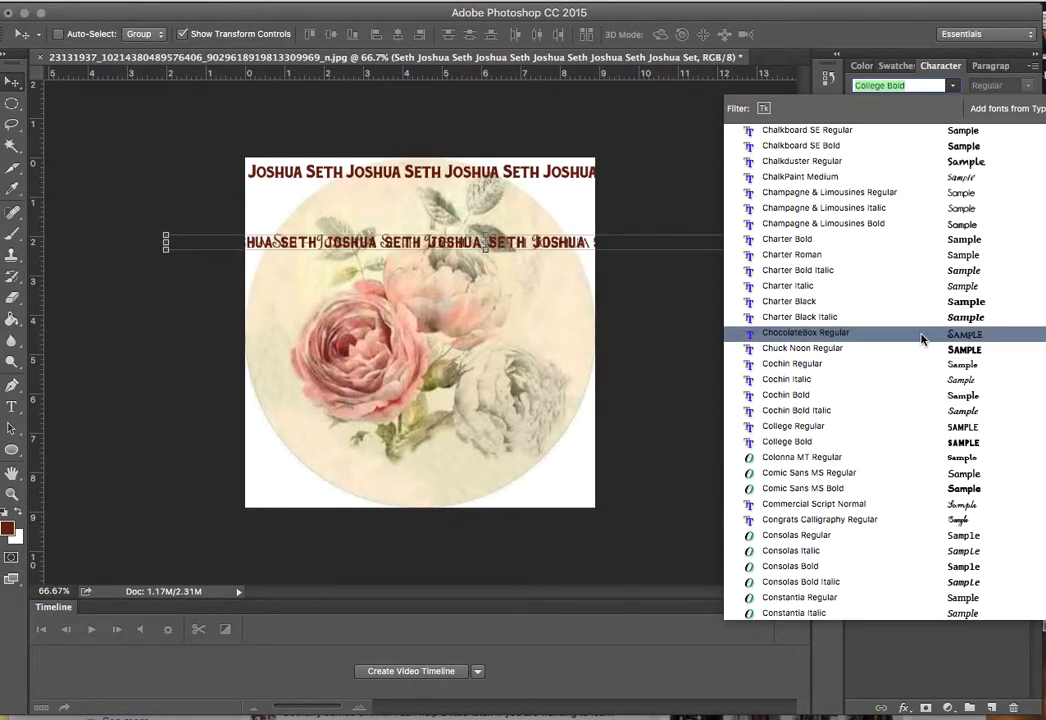
click(932, 288)
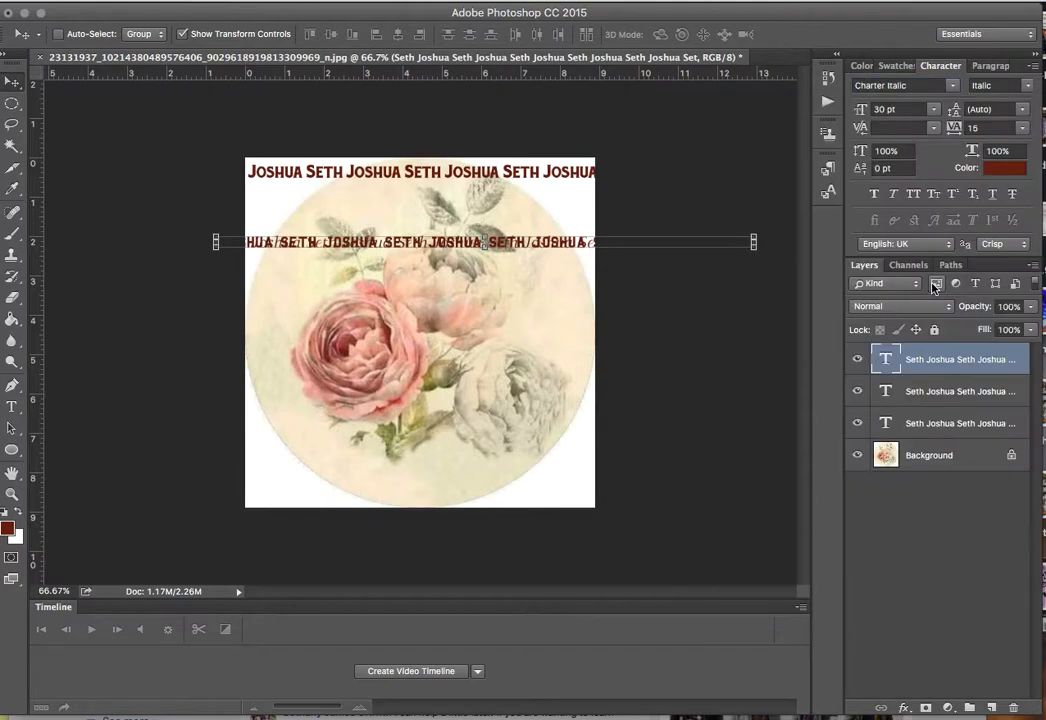
drag(532, 251, 496, 190)
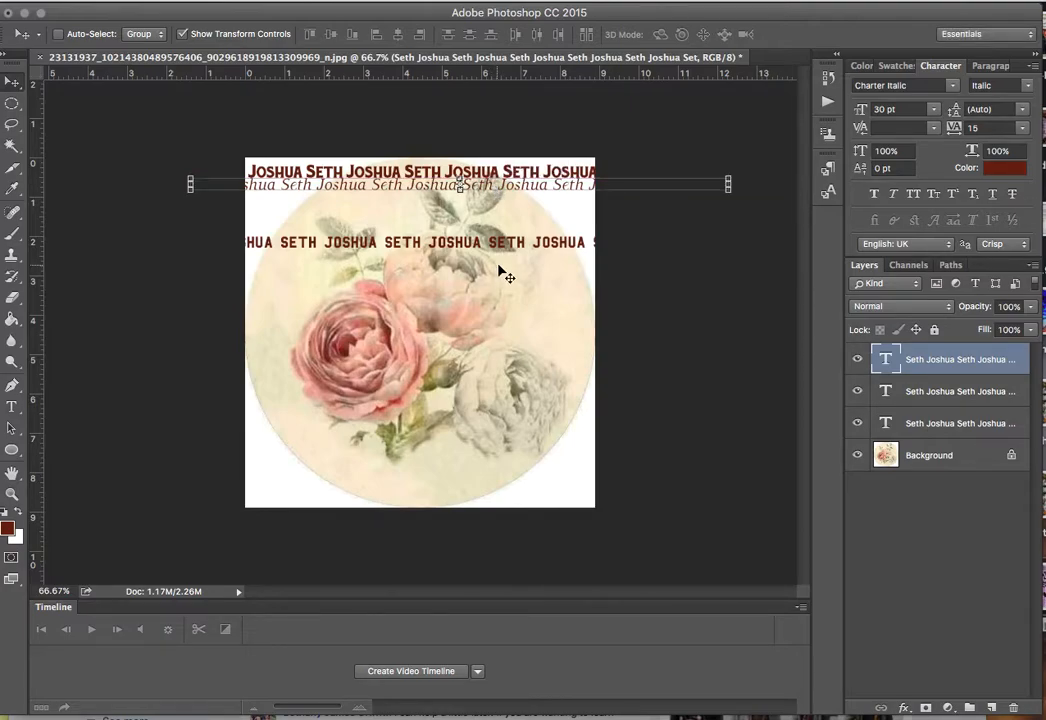
click(930, 392)
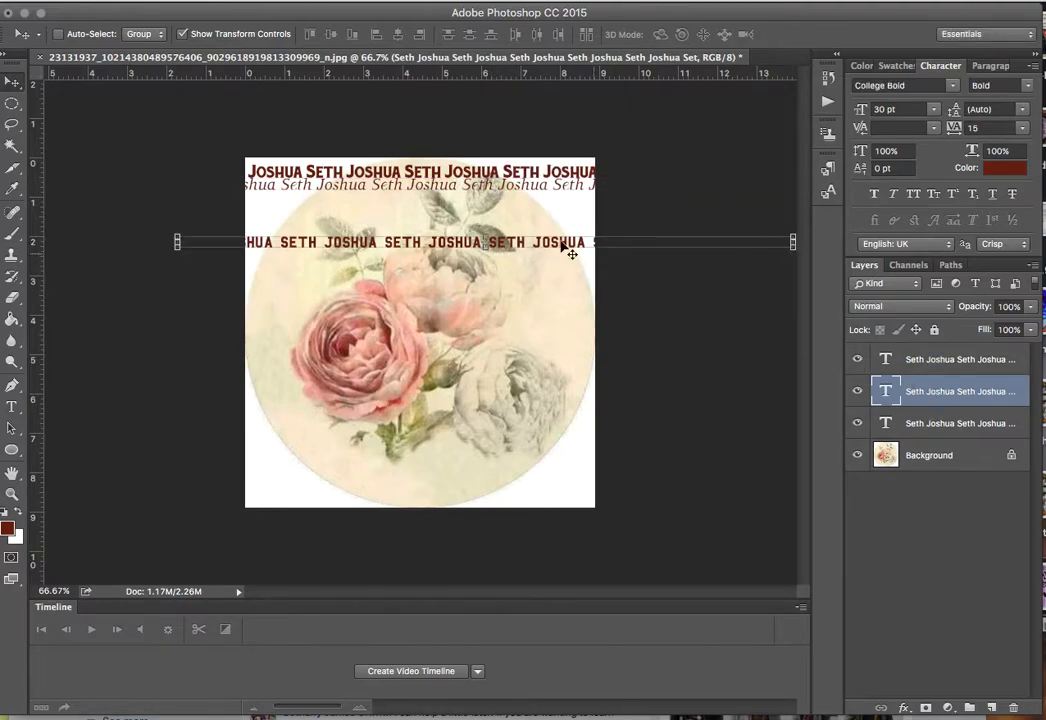
drag(527, 243, 573, 197)
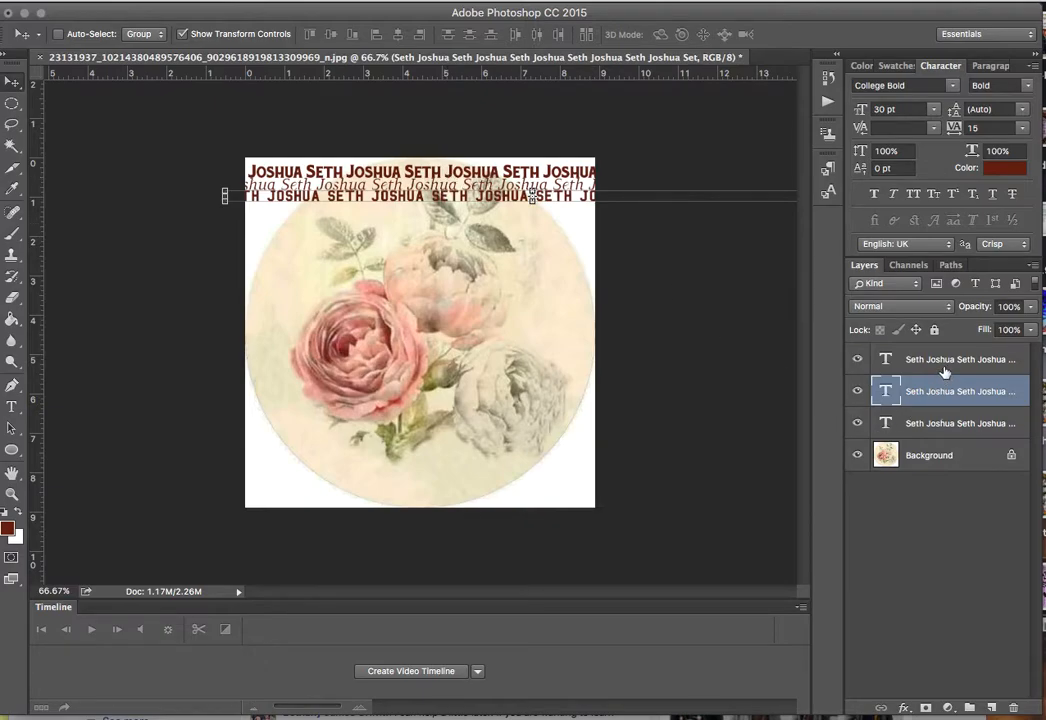
Nudge the top line higher, lower the College Bold line, and shift the italic line right.
click(932, 426)
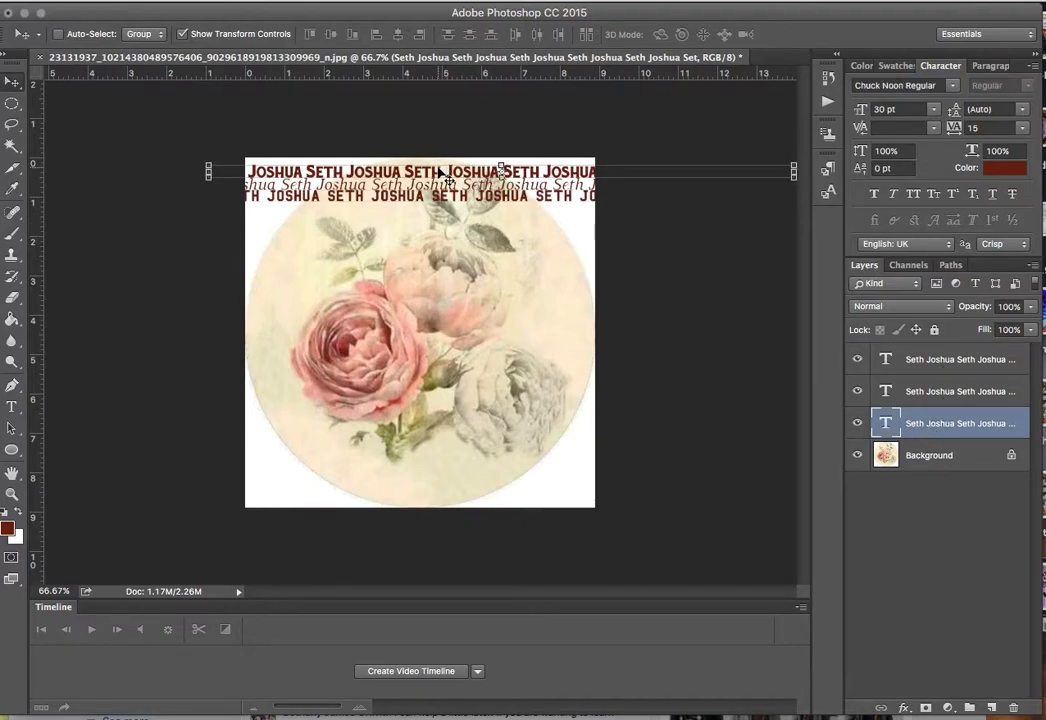
drag(438, 171, 440, 164)
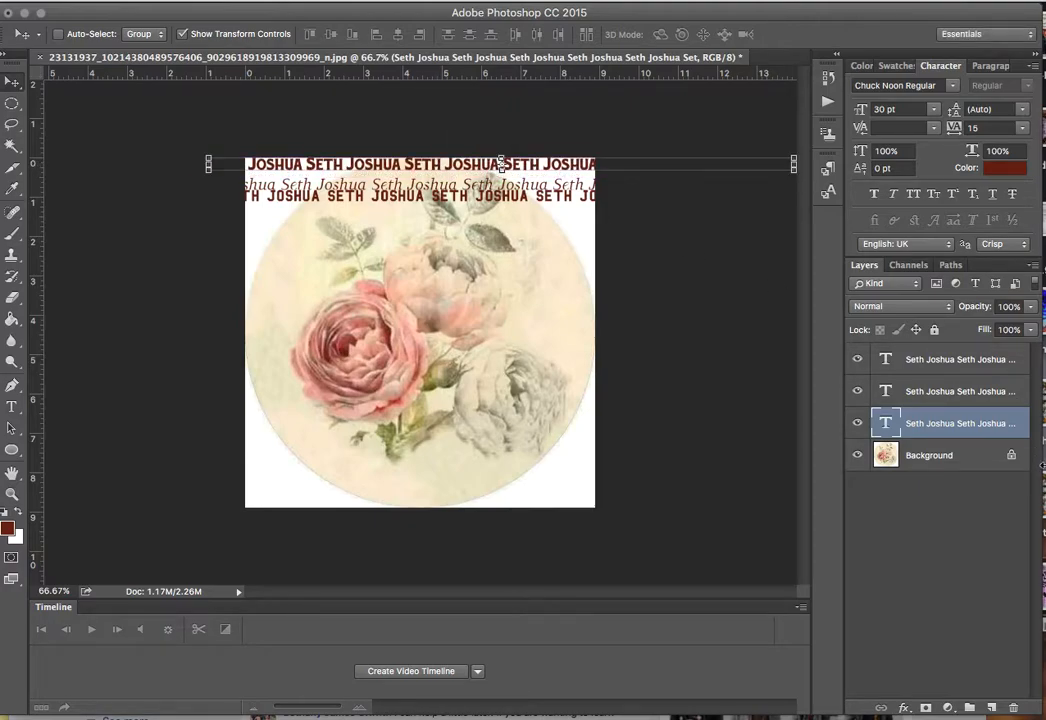
click(949, 402)
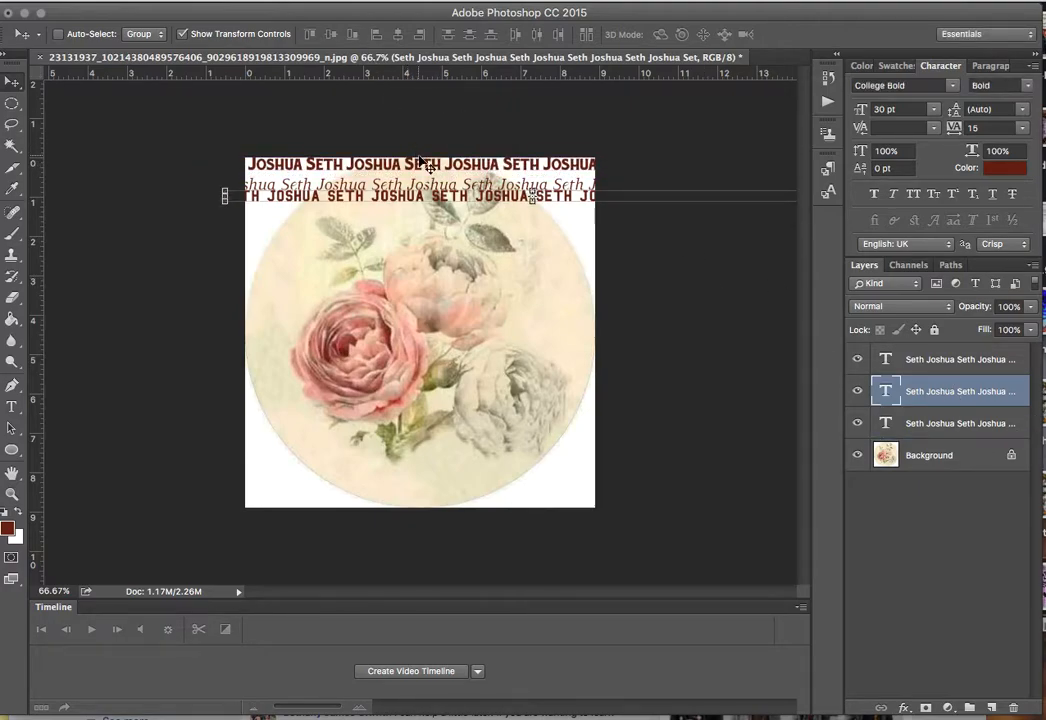
drag(447, 203, 383, 245)
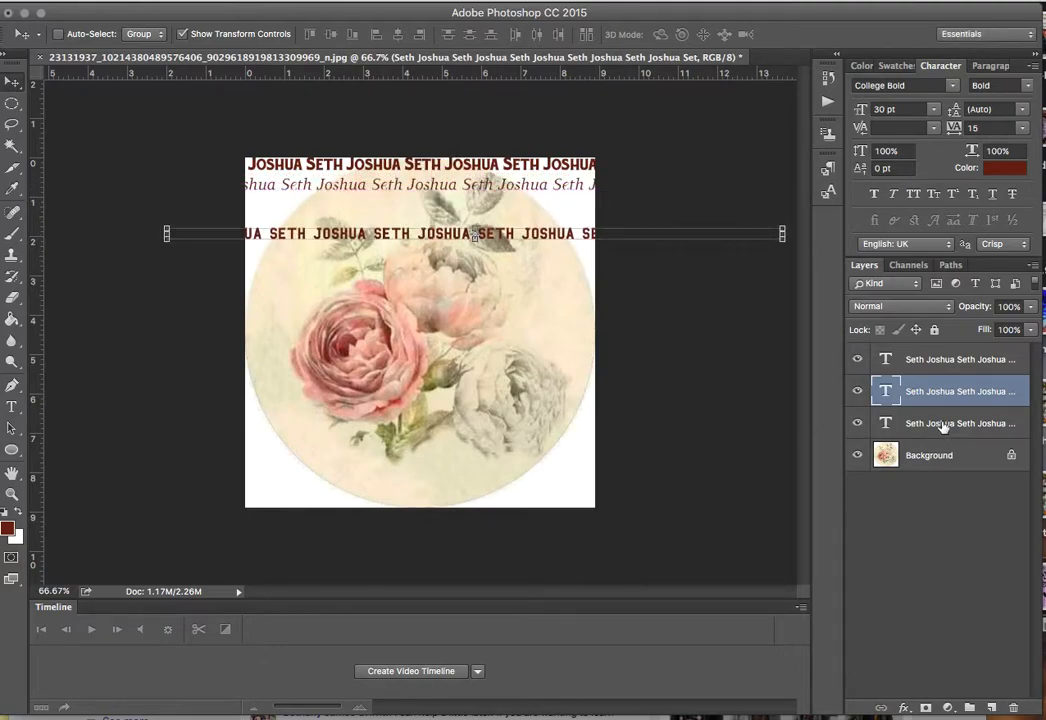
click(932, 360)
drag(425, 188, 480, 188)
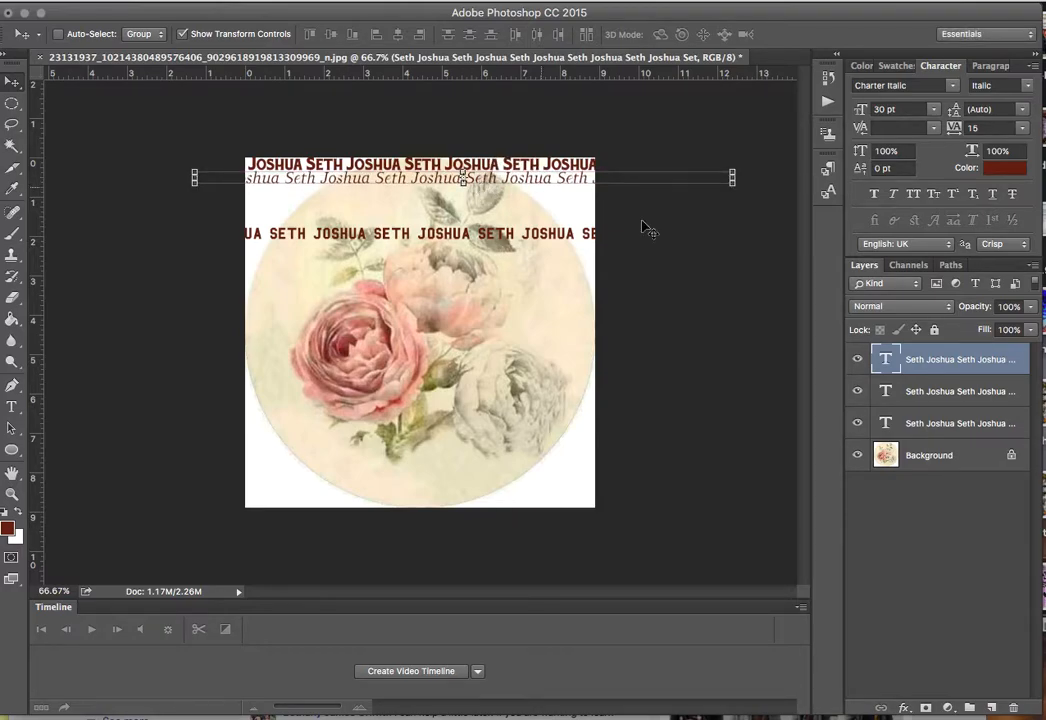
Move the bold uppercase line up under the italic row and duplicate the italic text layer.
click(937, 396)
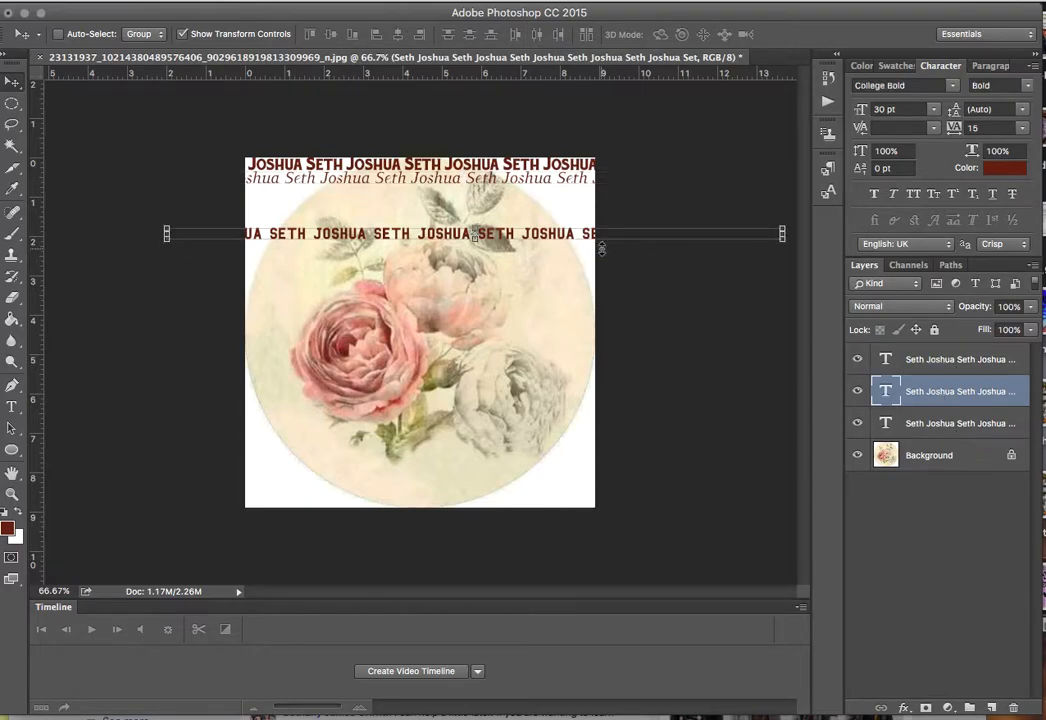
drag(509, 234, 545, 197)
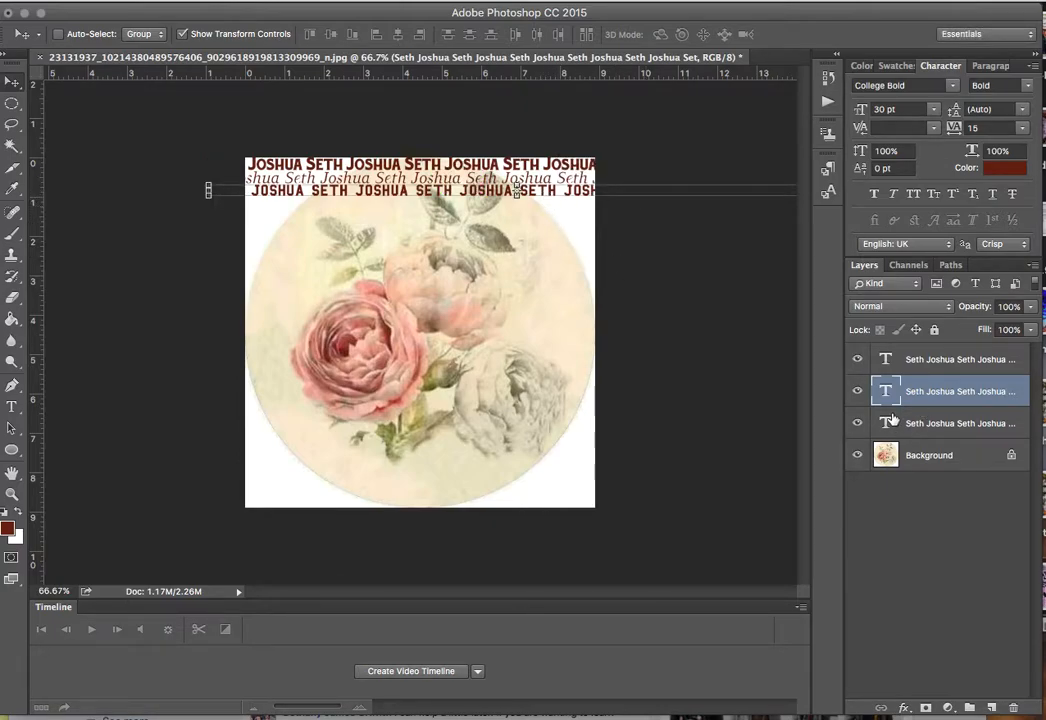
click(958, 365)
drag(958, 365, 991, 707)
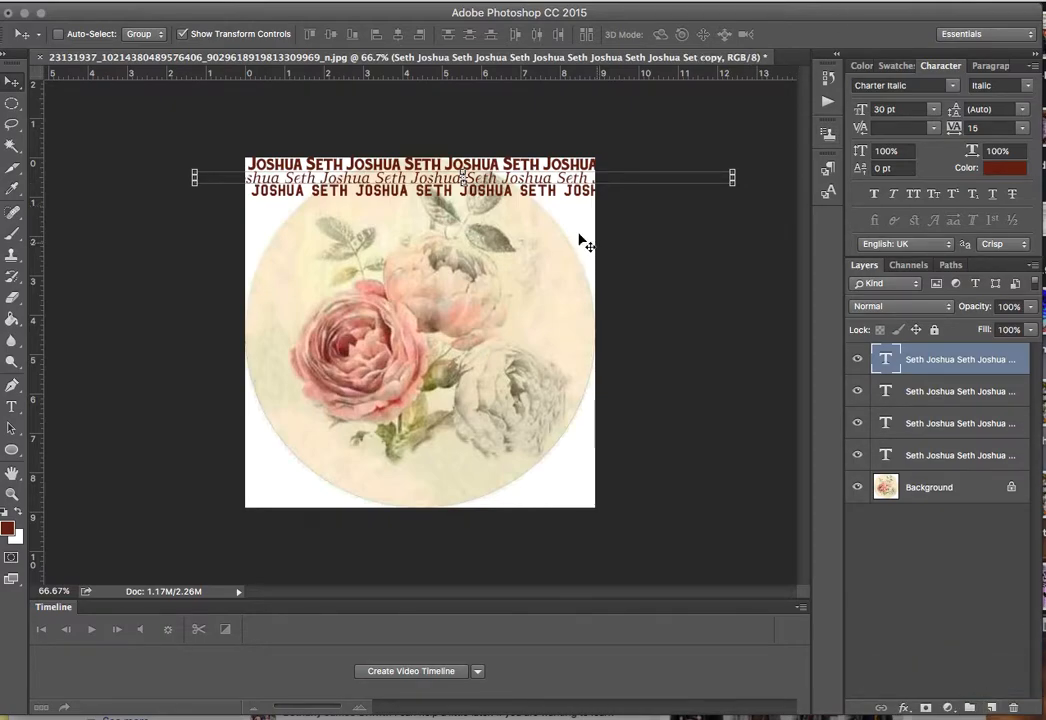
Set the copy's font to SignPainter HouseScript and move it below the bold row.
click(952, 90)
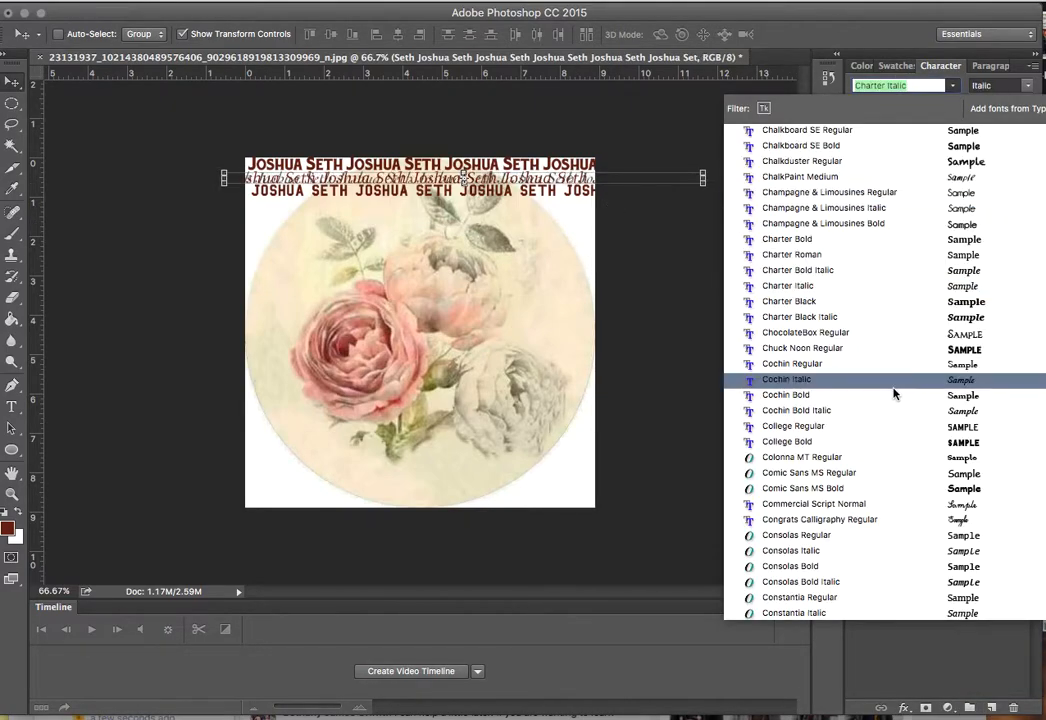
scroll(829, 392, down, 20)
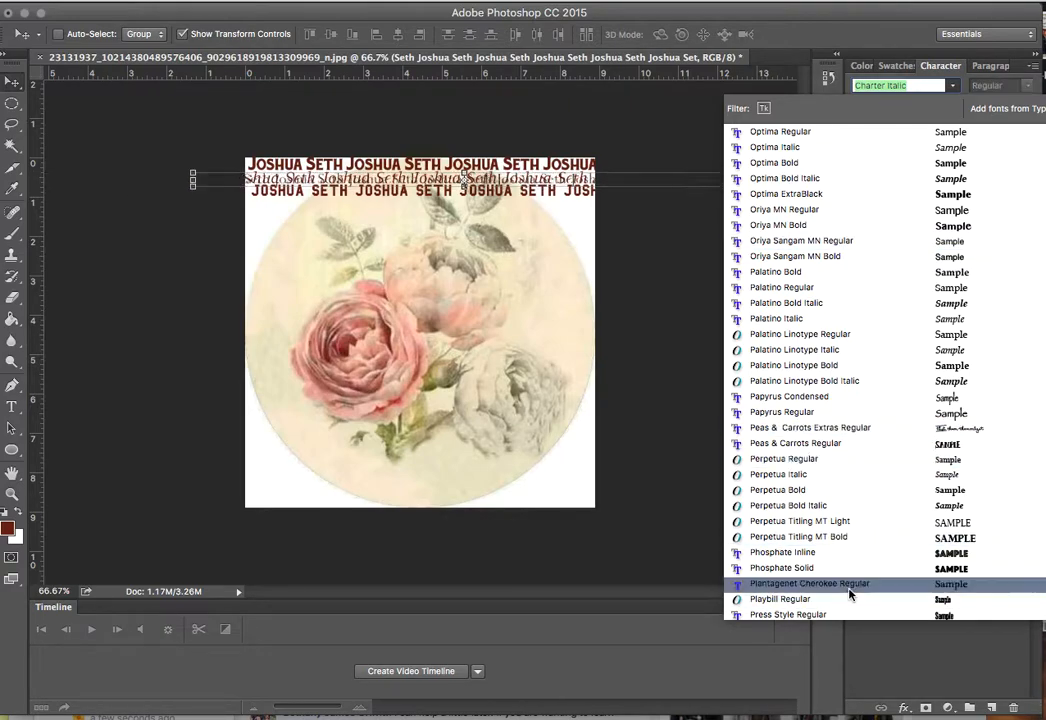
scroll(865, 578, down, 10)
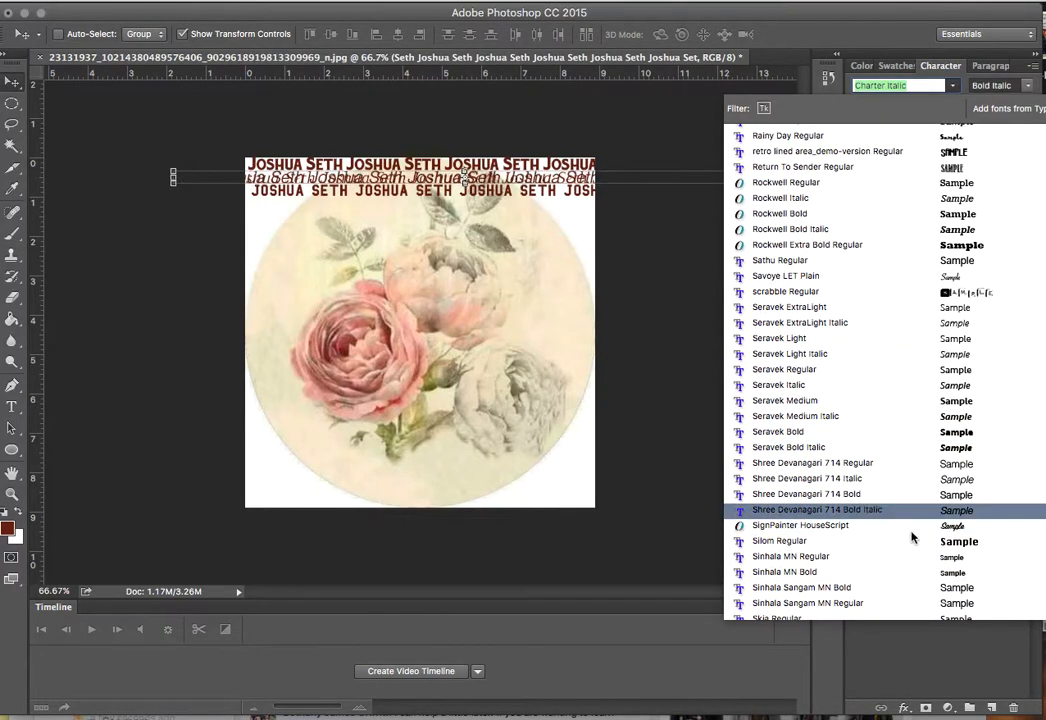
click(908, 535)
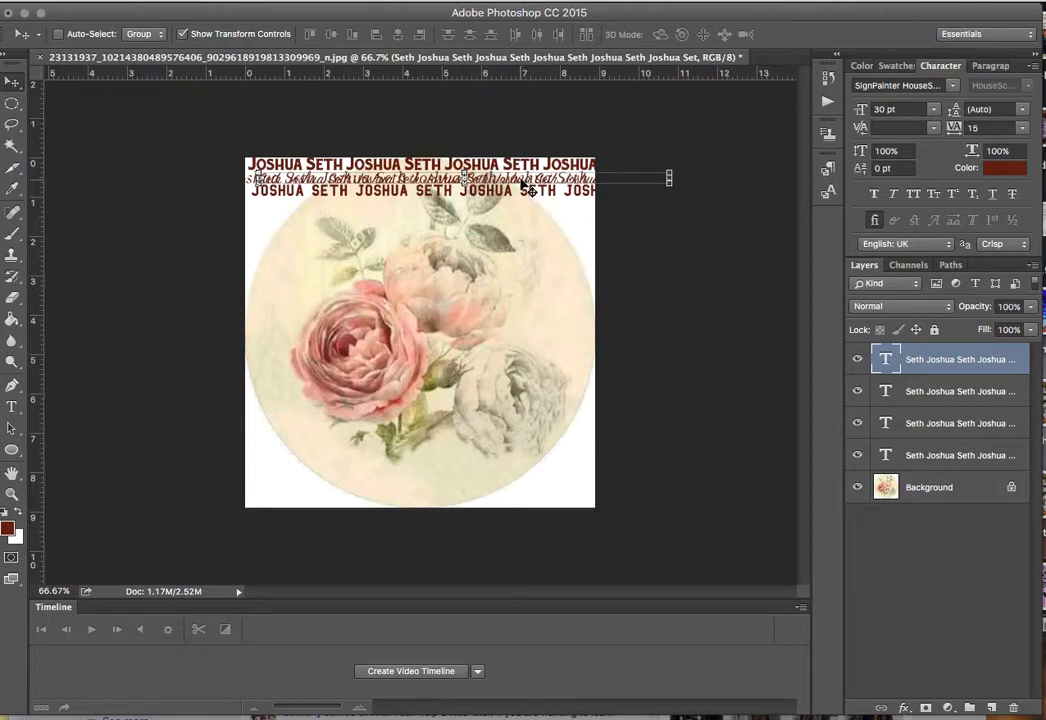
drag(525, 140, 434, 206)
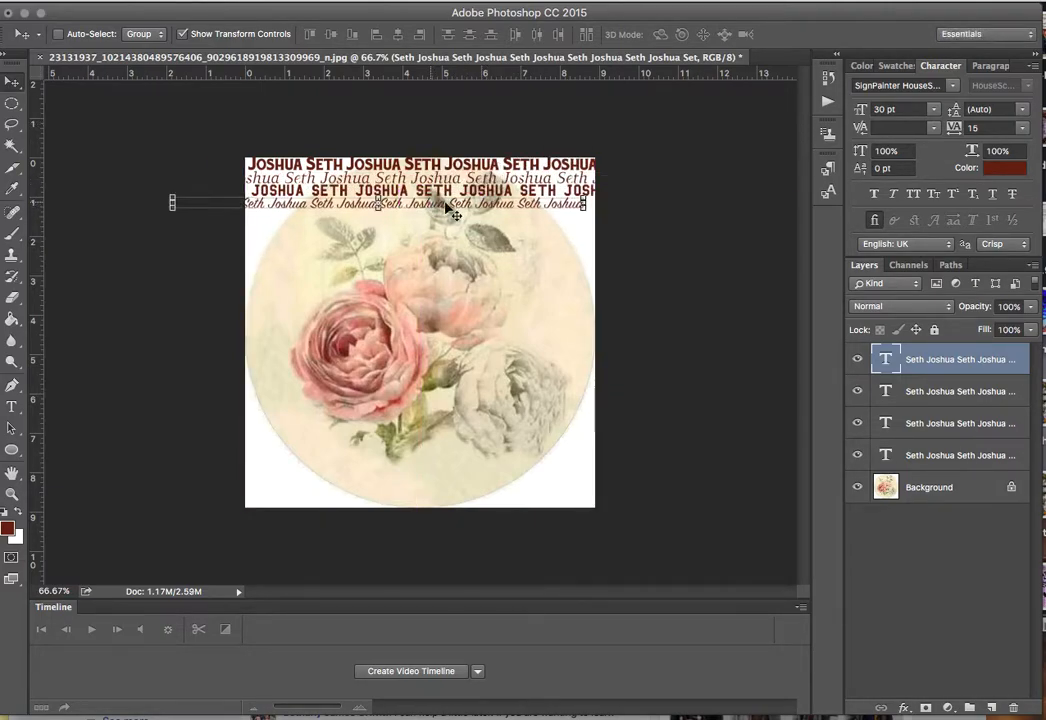
Add a retro lined font copy below the script row, then duplicate that layer.
drag(936, 365, 990, 707)
click(953, 88)
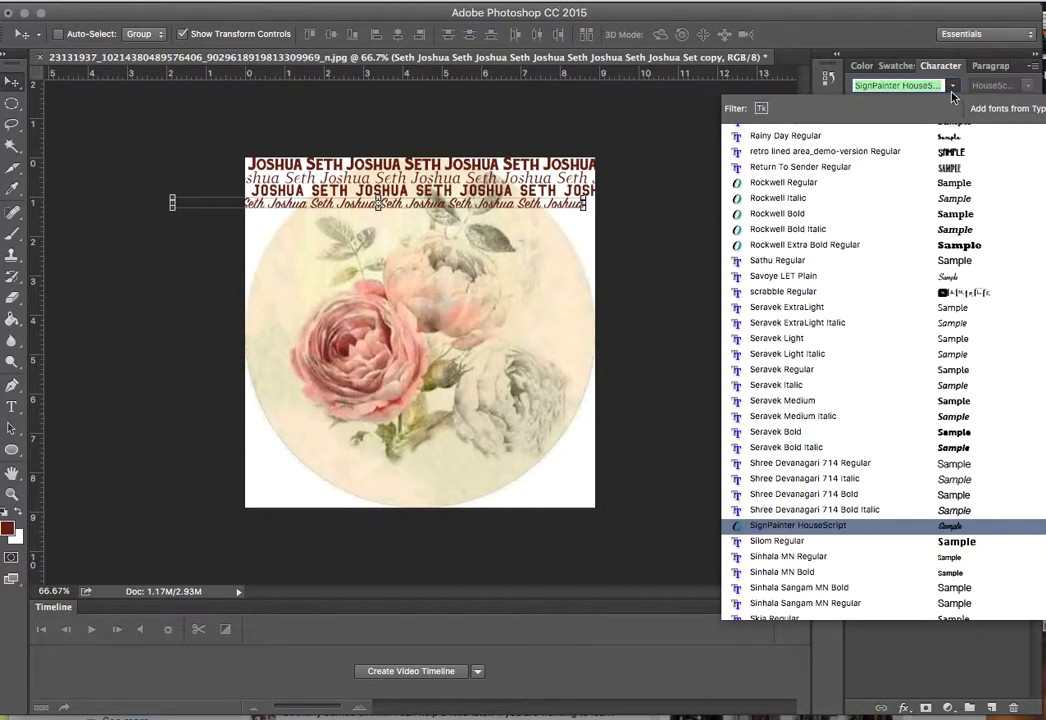
click(928, 156)
drag(513, 203, 619, 221)
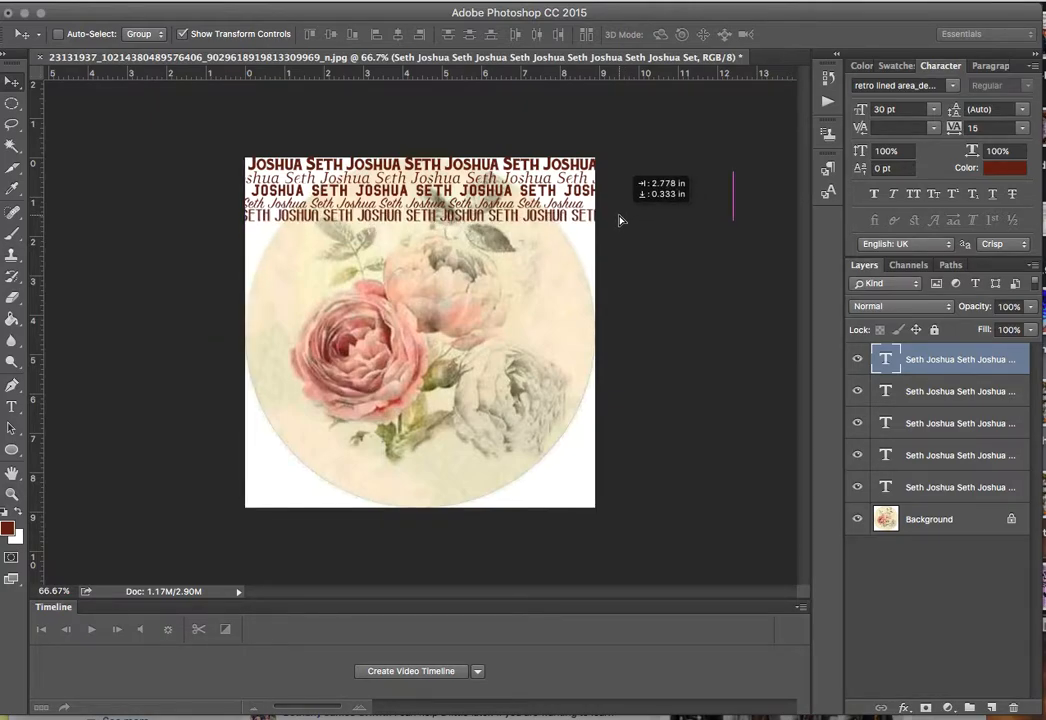
drag(619, 221, 619, 220)
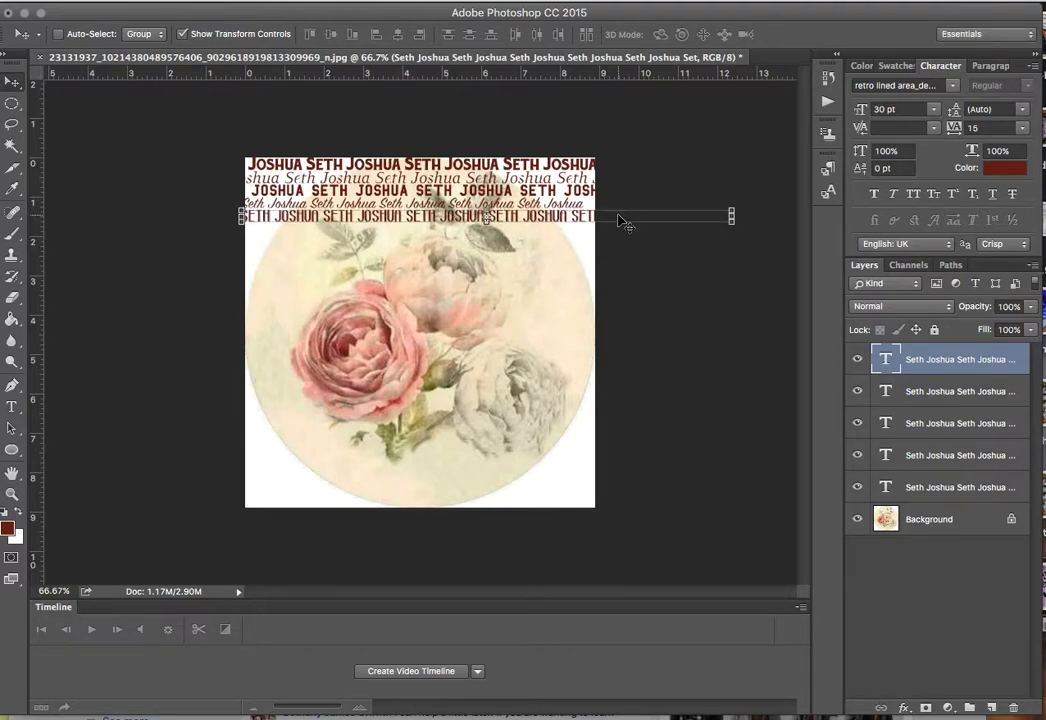
drag(952, 368, 992, 707)
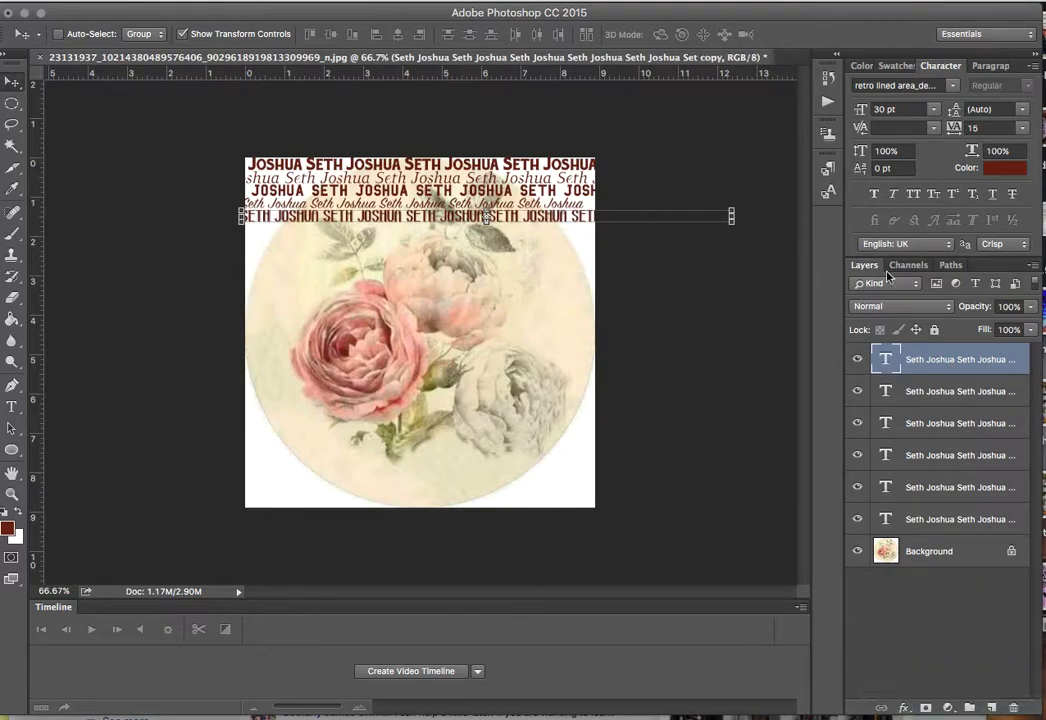
Set the newest copy to Noteworthy Bold and place it under the retro lined row.
click(952, 86)
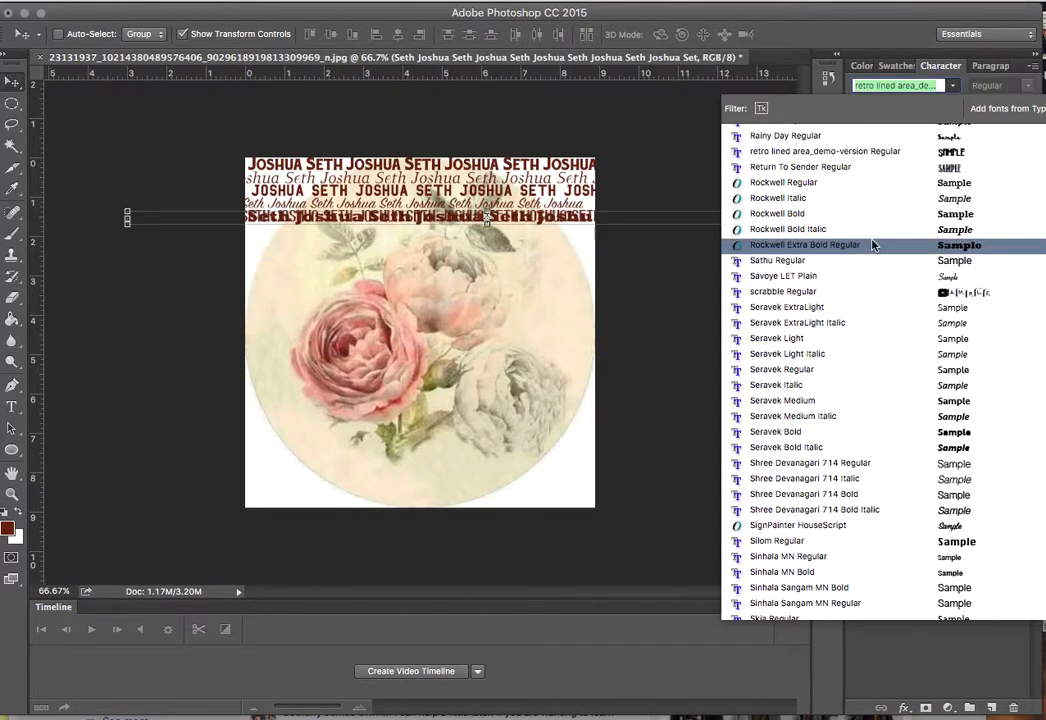
scroll(866, 545, up, 15)
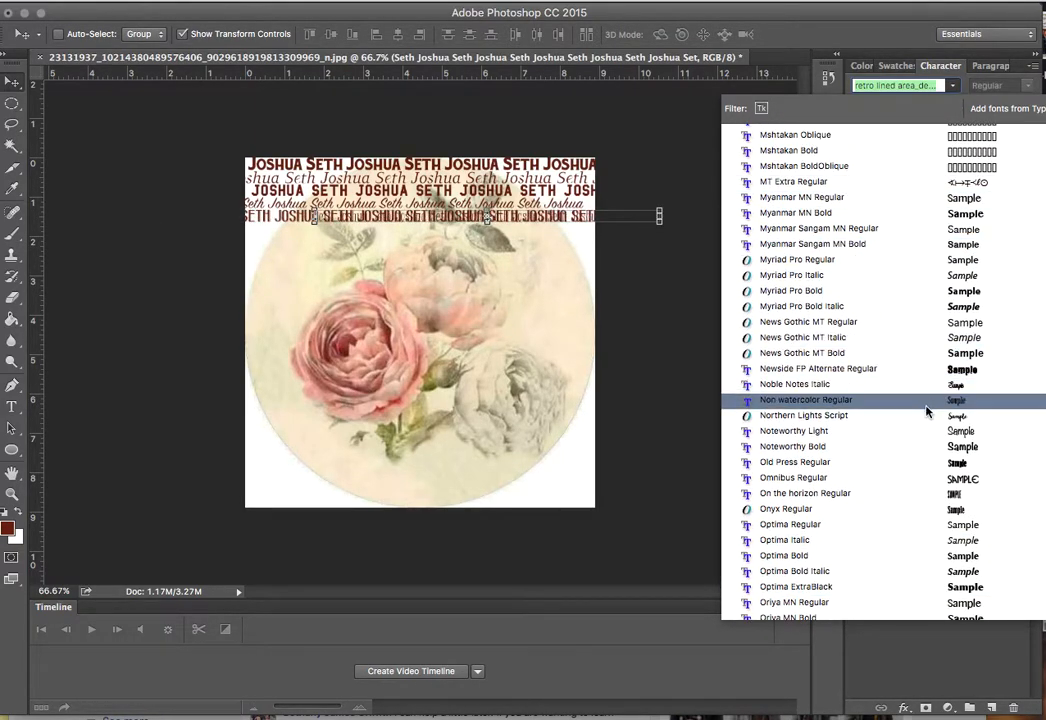
click(928, 458)
drag(574, 226, 491, 238)
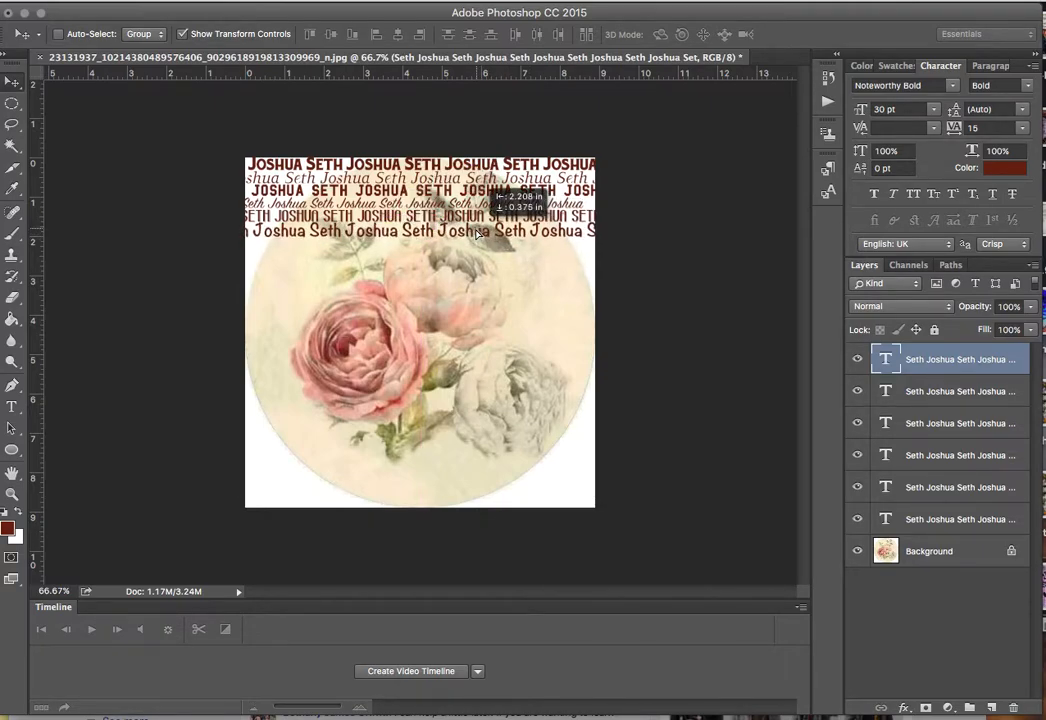
Add a Juanita Brush Smooth Script copy below the Noteworthy row, then duplicate it.
drag(478, 232, 479, 232)
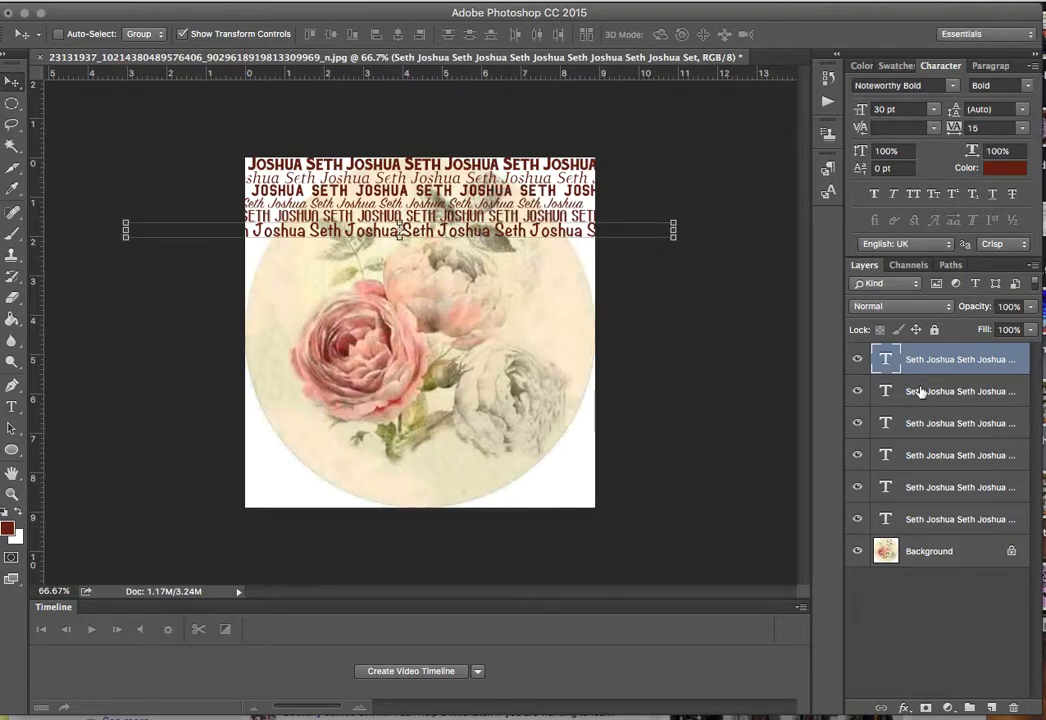
drag(937, 367, 991, 707)
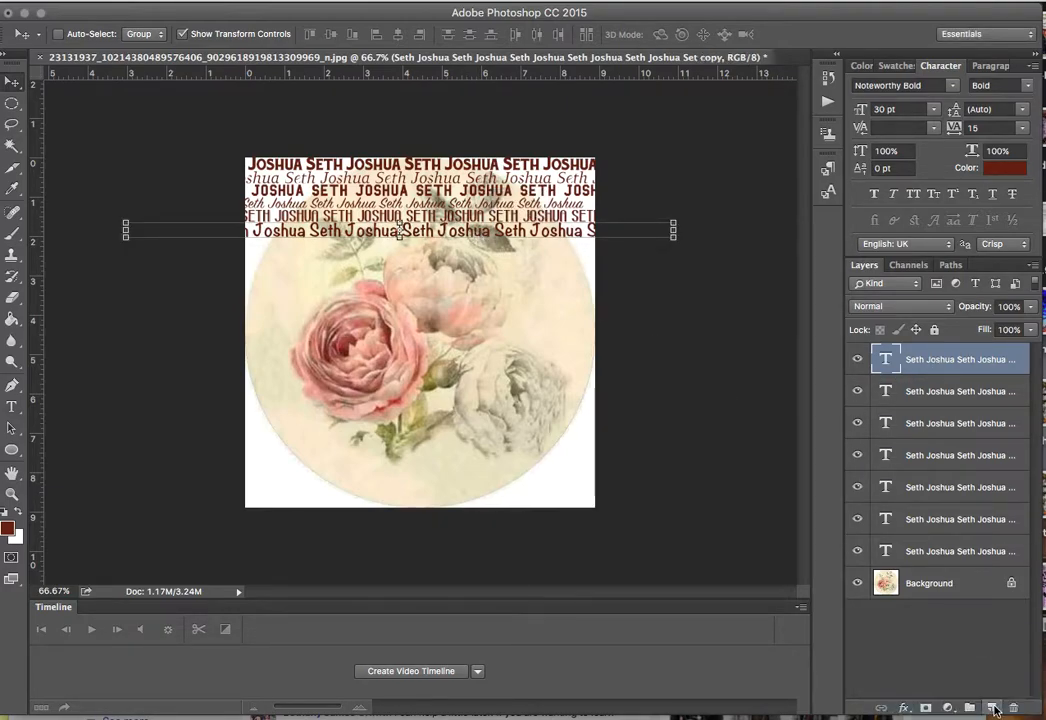
click(953, 87)
text(sc)
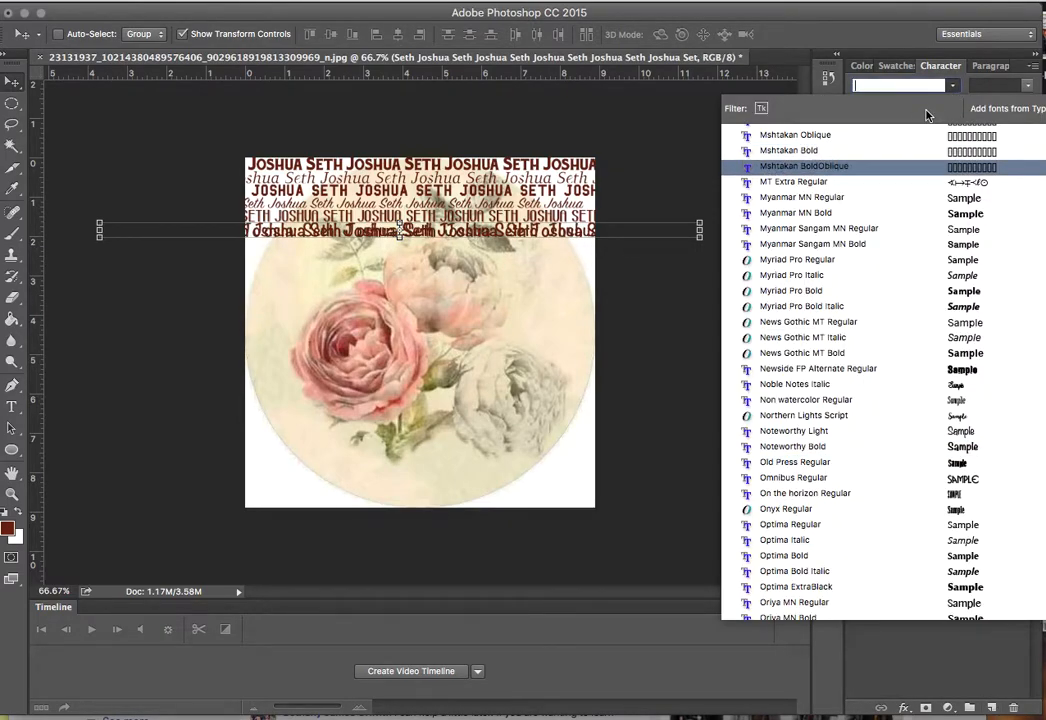
text(rip)
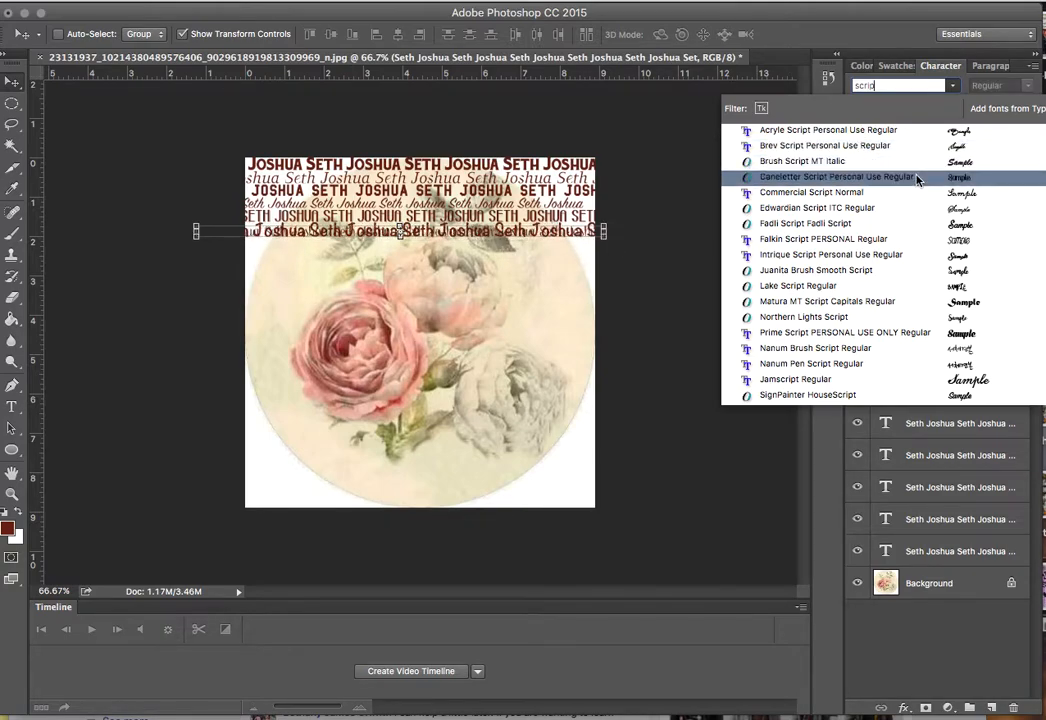
click(911, 271)
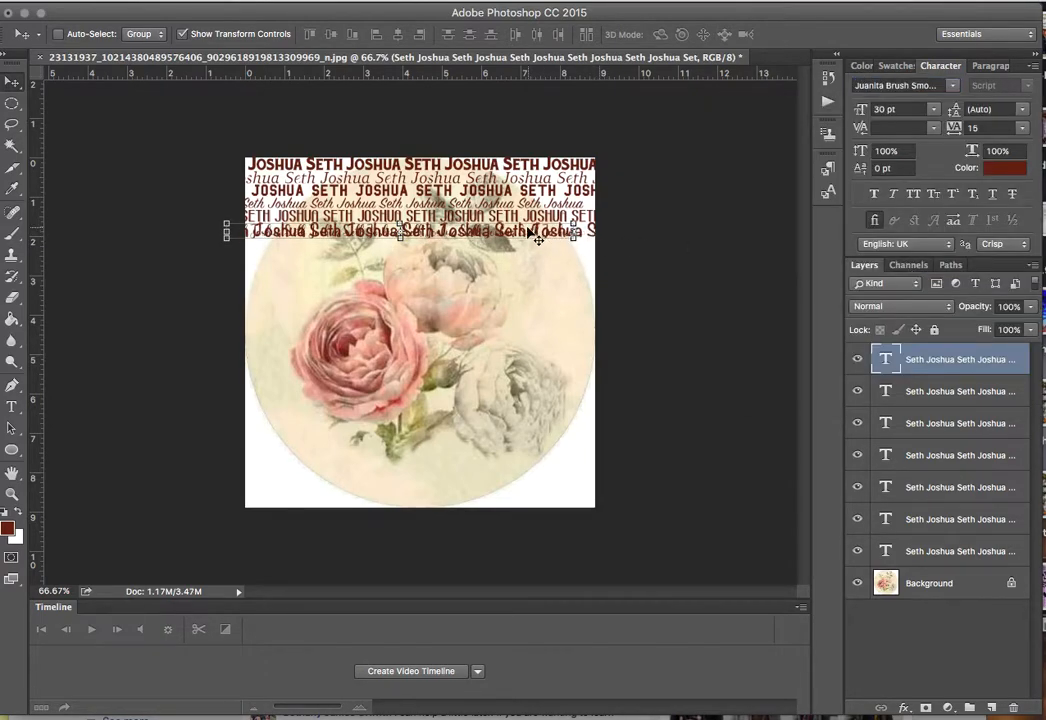
mouse_move(538, 222)
mouse_down()
mouse_move(549, 238)
mouse_move(578, 243)
mouse_move(556, 248)
mouse_up()
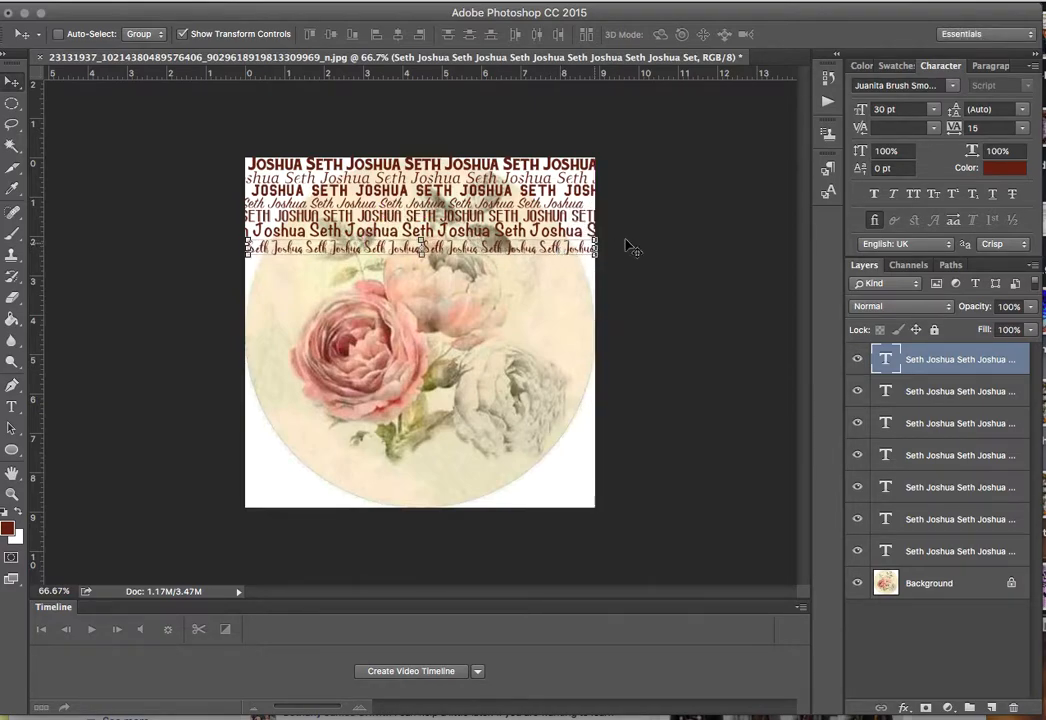
drag(981, 364, 991, 707)
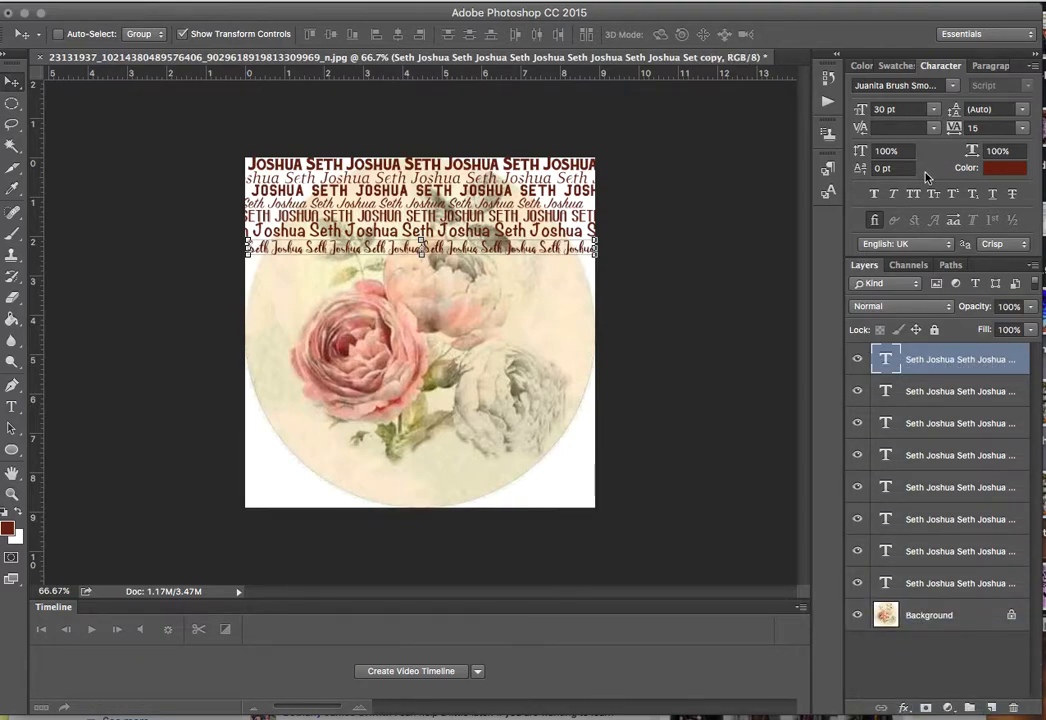
Make the copy a Hoefler Text Black Italic row below the script row; shift the Juanita row left.
click(955, 87)
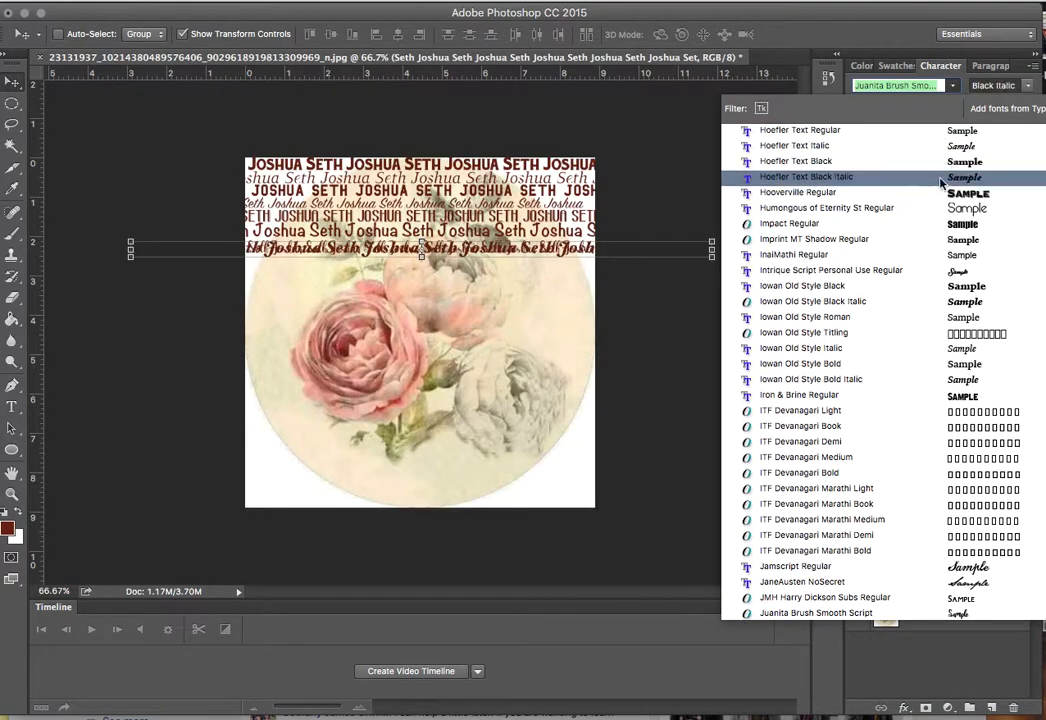
click(940, 181)
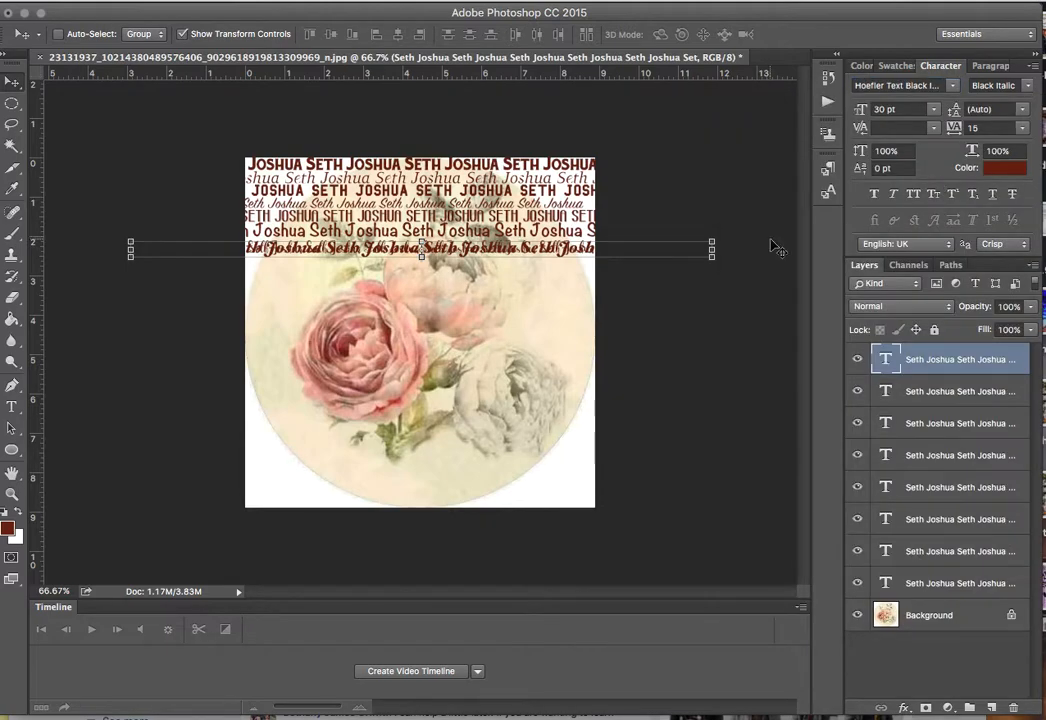
drag(562, 239, 562, 268)
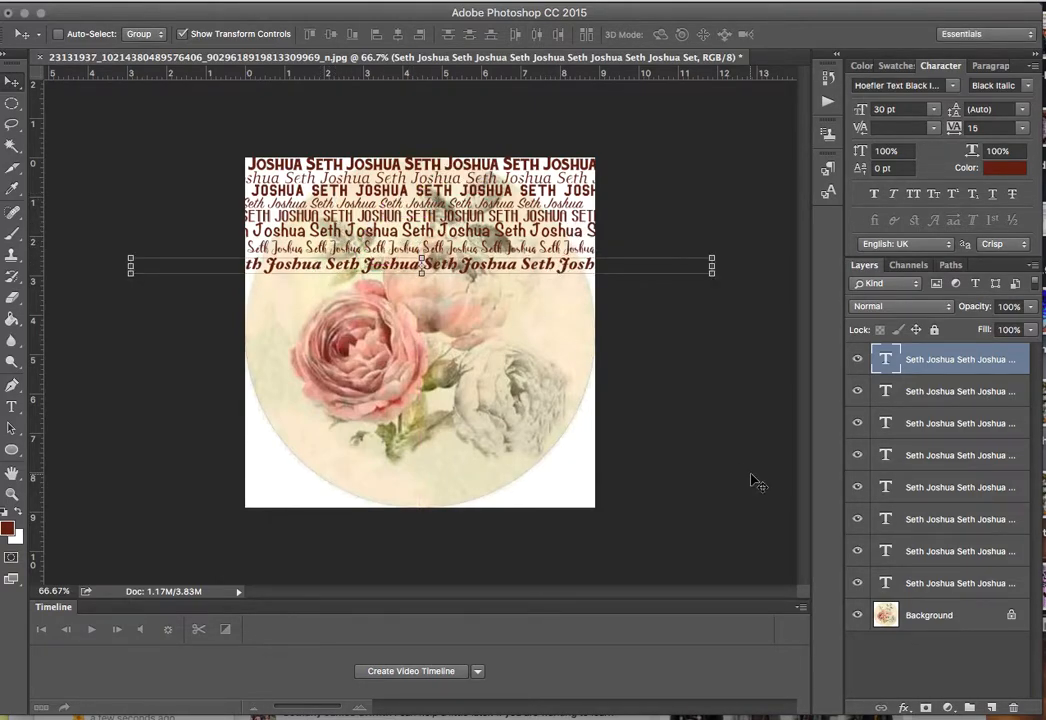
click(927, 398)
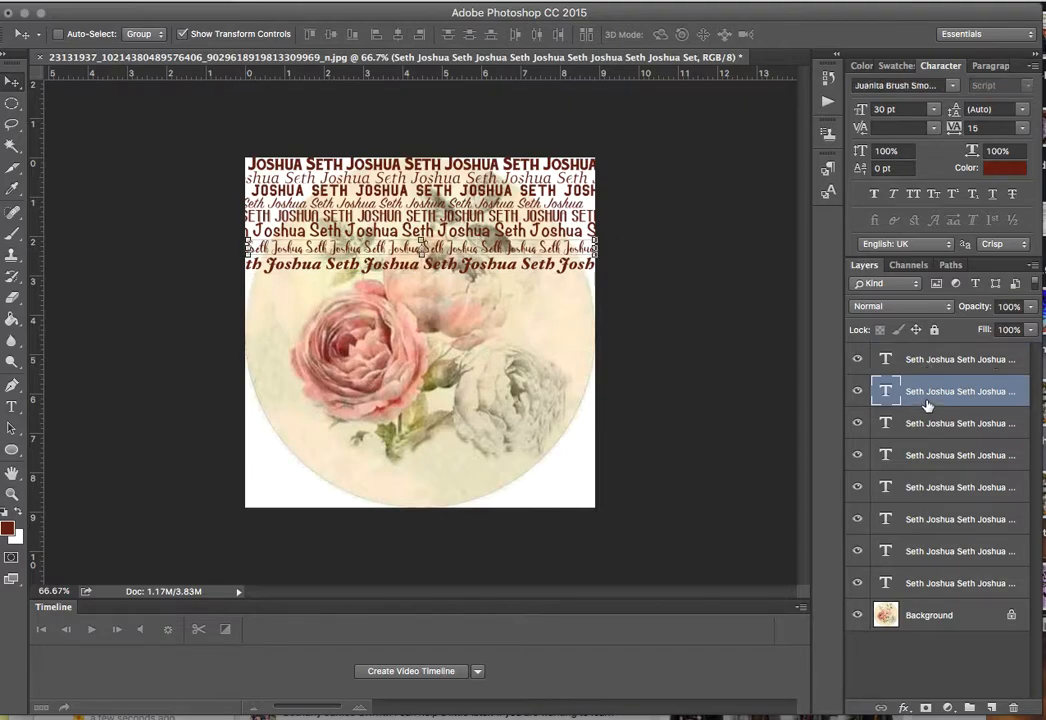
mouse_move(452, 248)
mouse_down()
mouse_move(421, 248)
mouse_move(420, 235)
mouse_move(457, 252)
mouse_move(480, 248)
mouse_move(440, 247)
mouse_up()
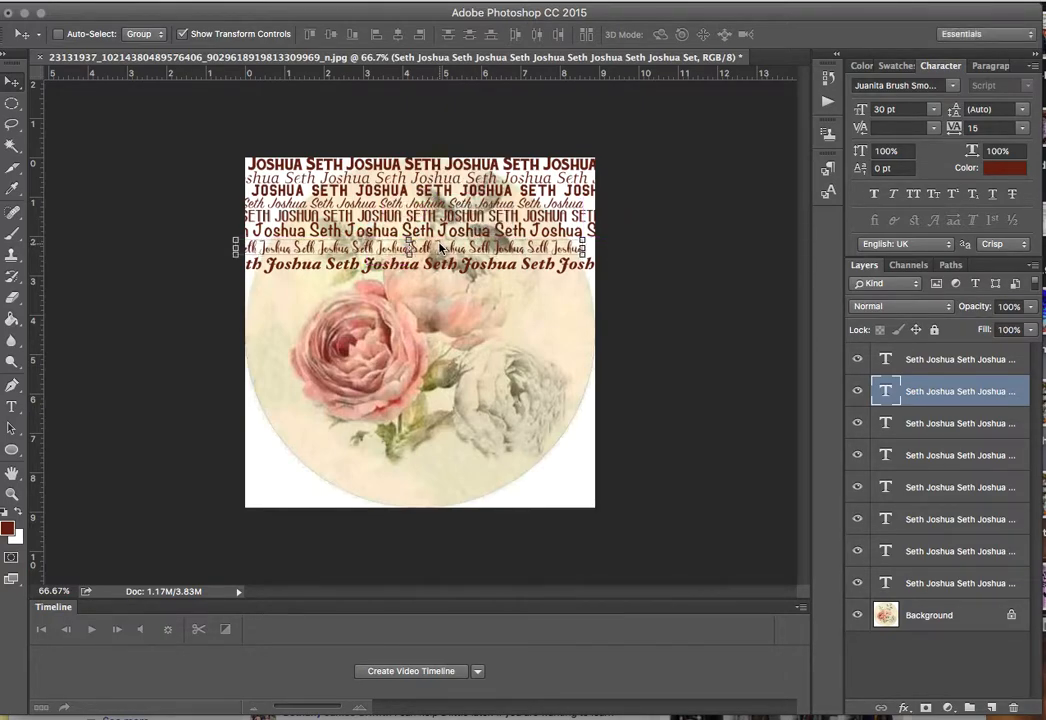
click(957, 585)
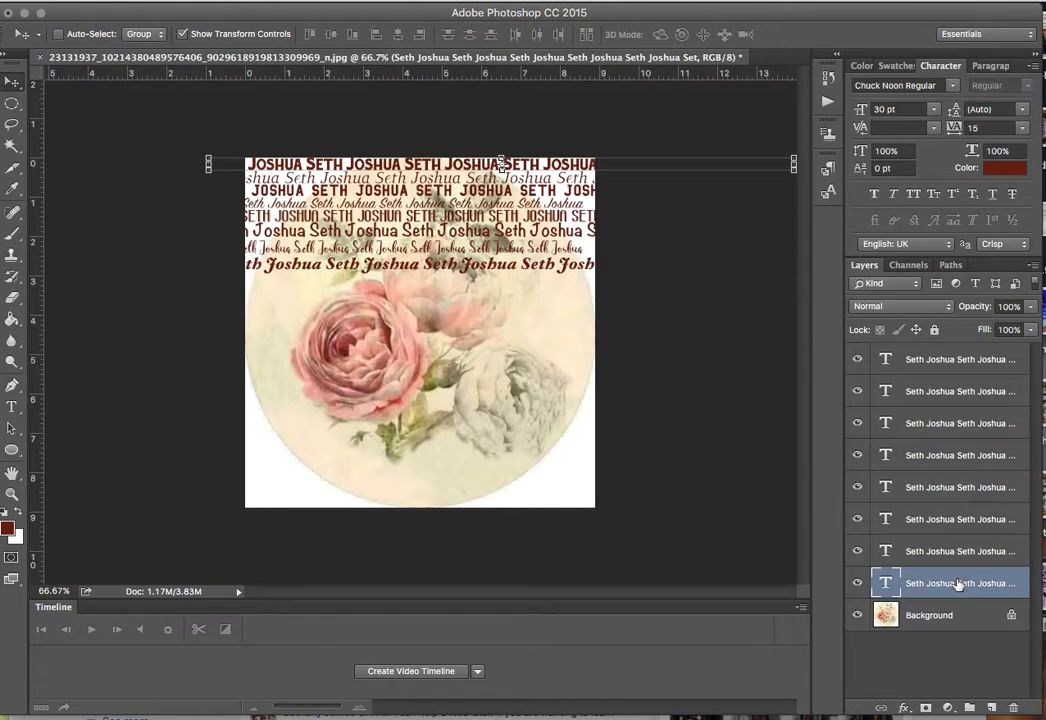
shift+click(940, 362)
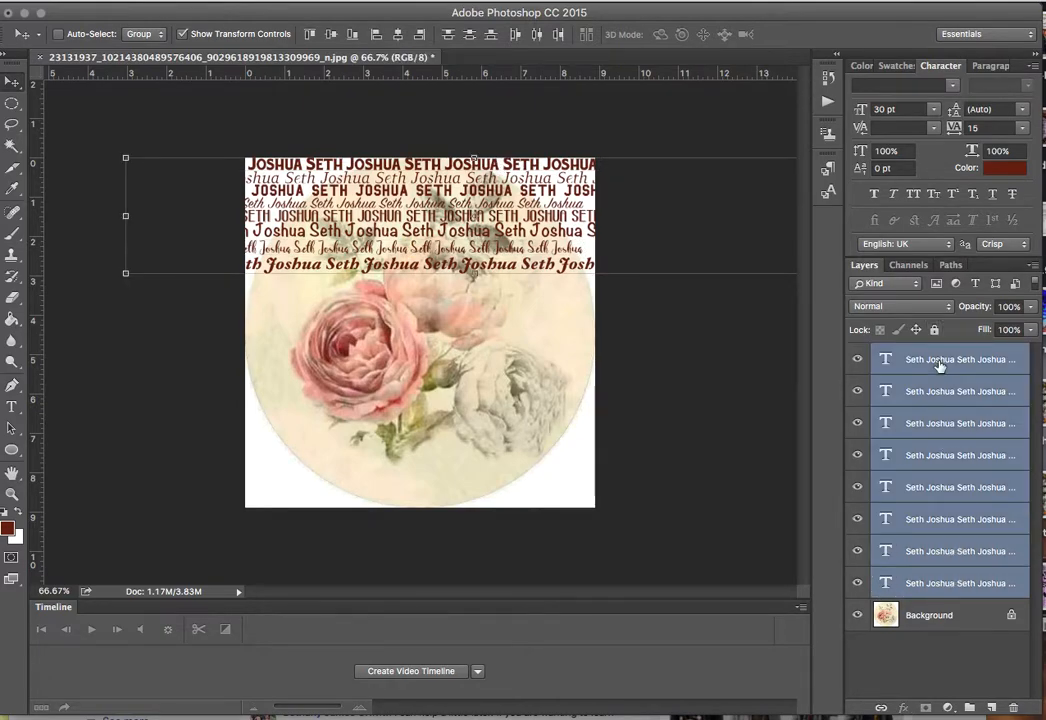
right_click(938, 366)
scroll(838, 573, down, 5)
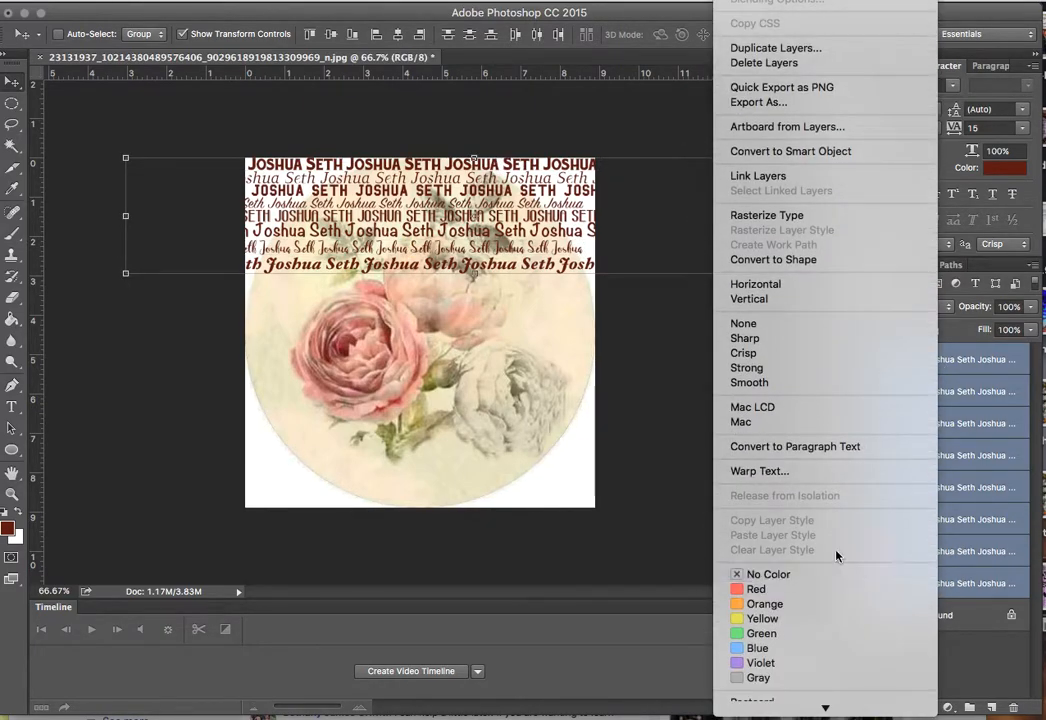
click(797, 218)
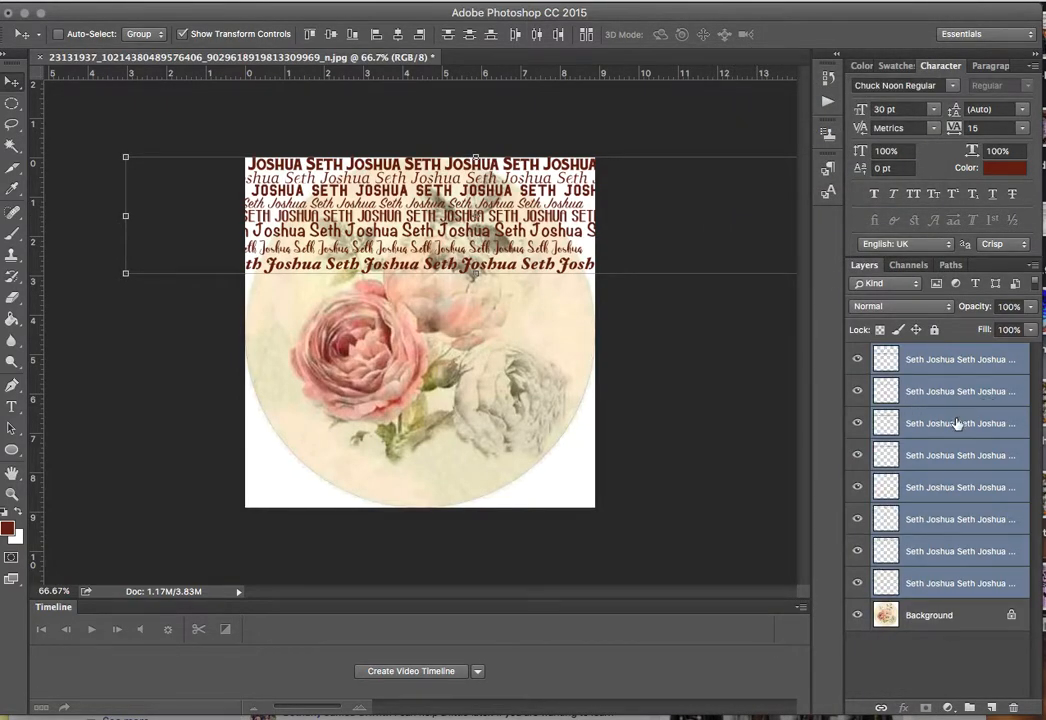
right_click(957, 424)
click(855, 498)
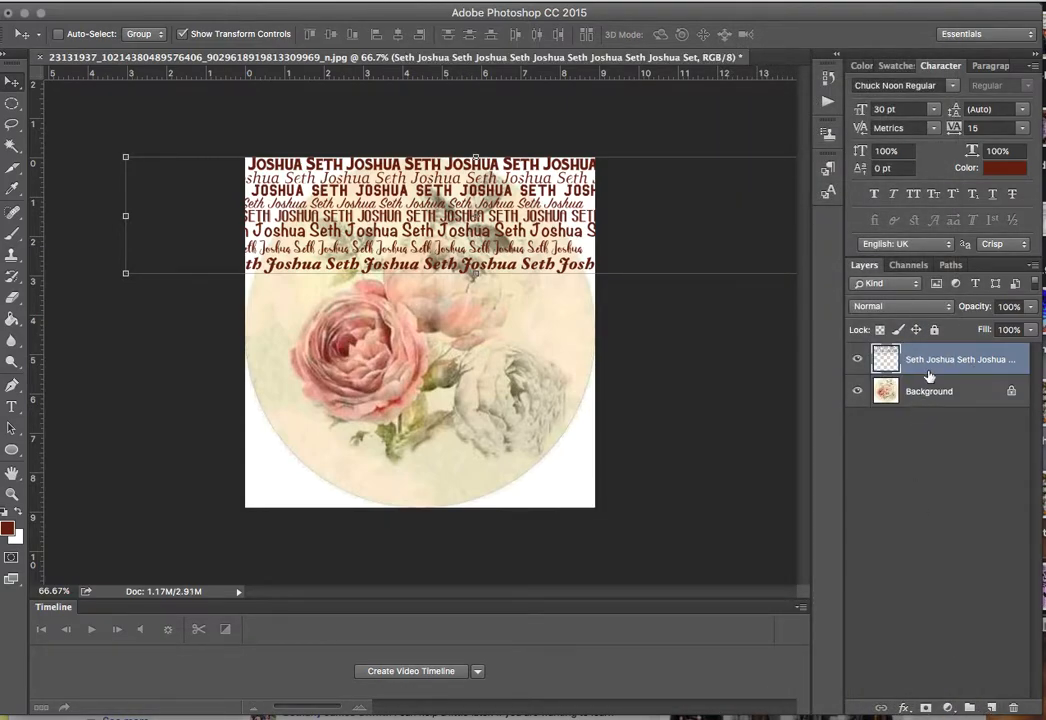
drag(930, 369, 992, 707)
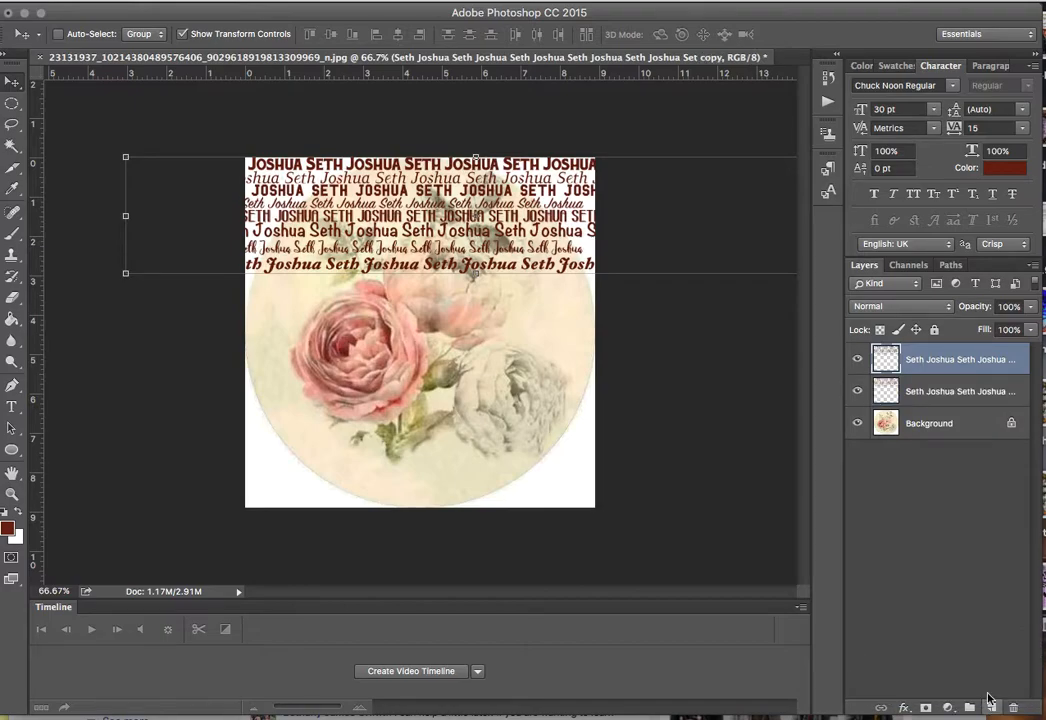
drag(526, 176, 457, 338)
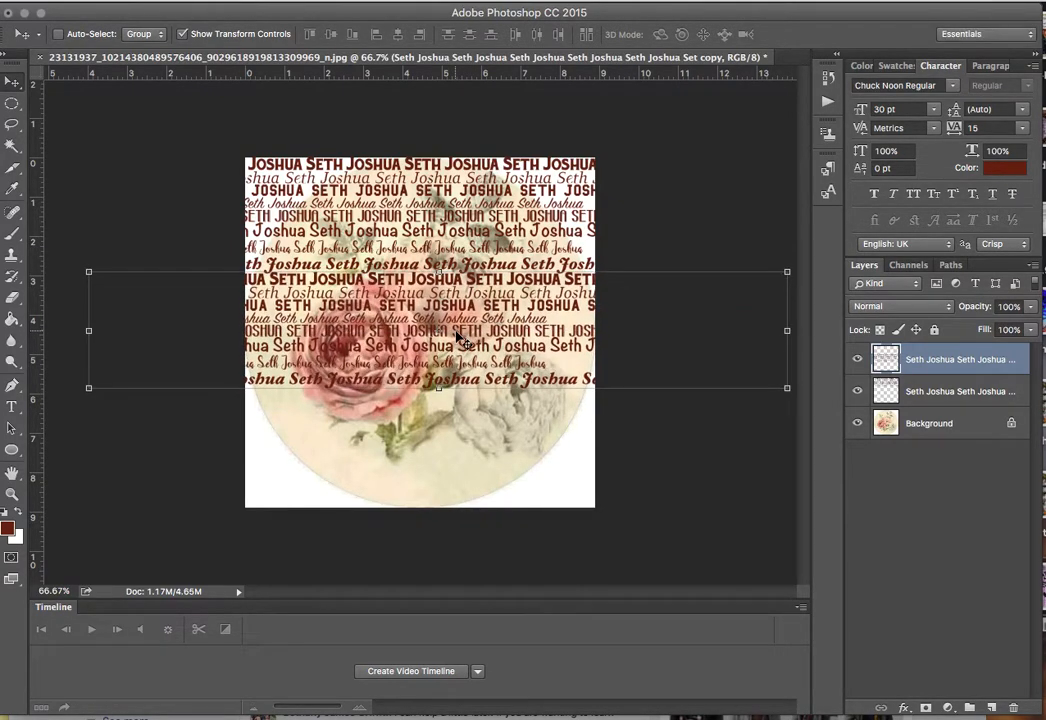
drag(967, 367, 986, 706)
drag(553, 468, 517, 460)
key(Up)
key(Up)
key(Up)
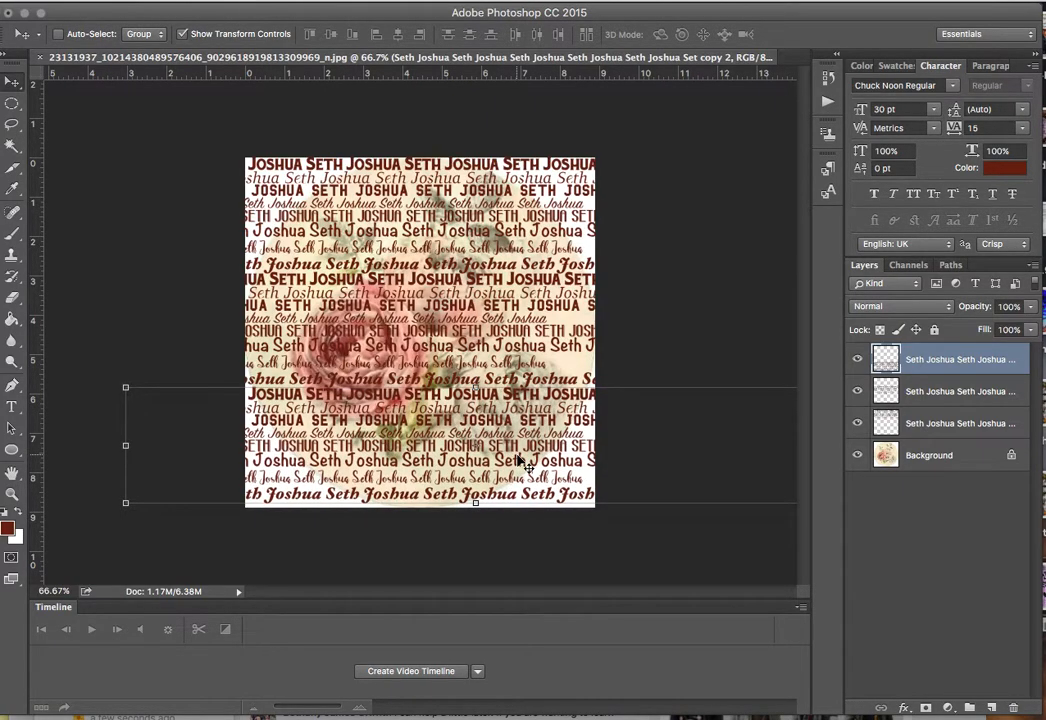
key(Down)
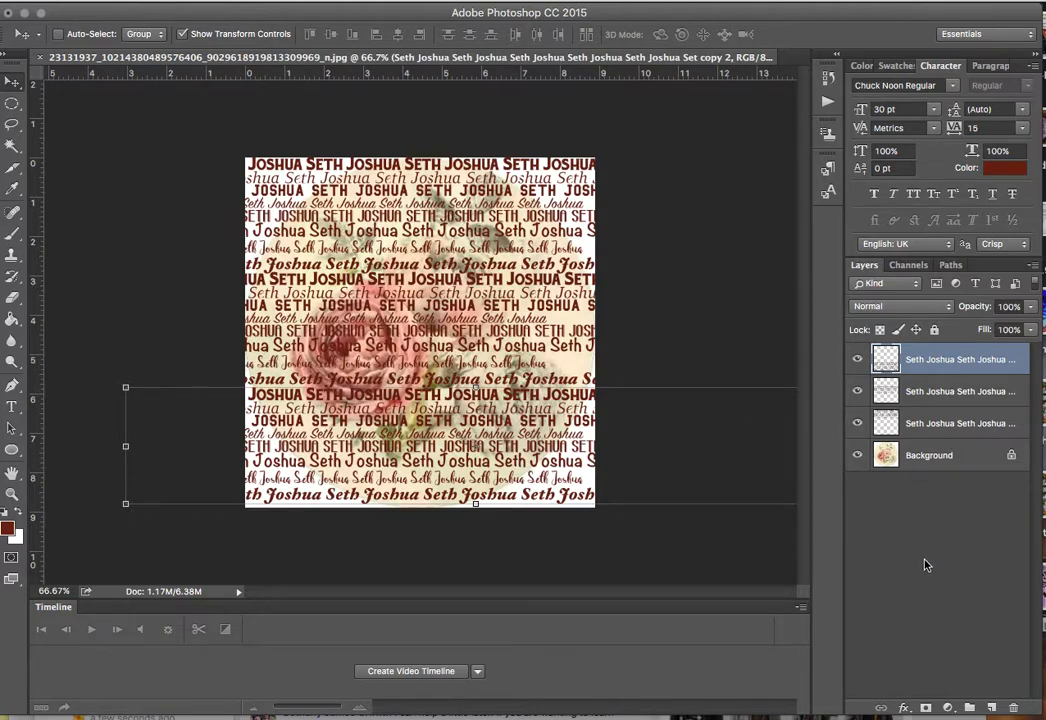
shift+click(968, 424)
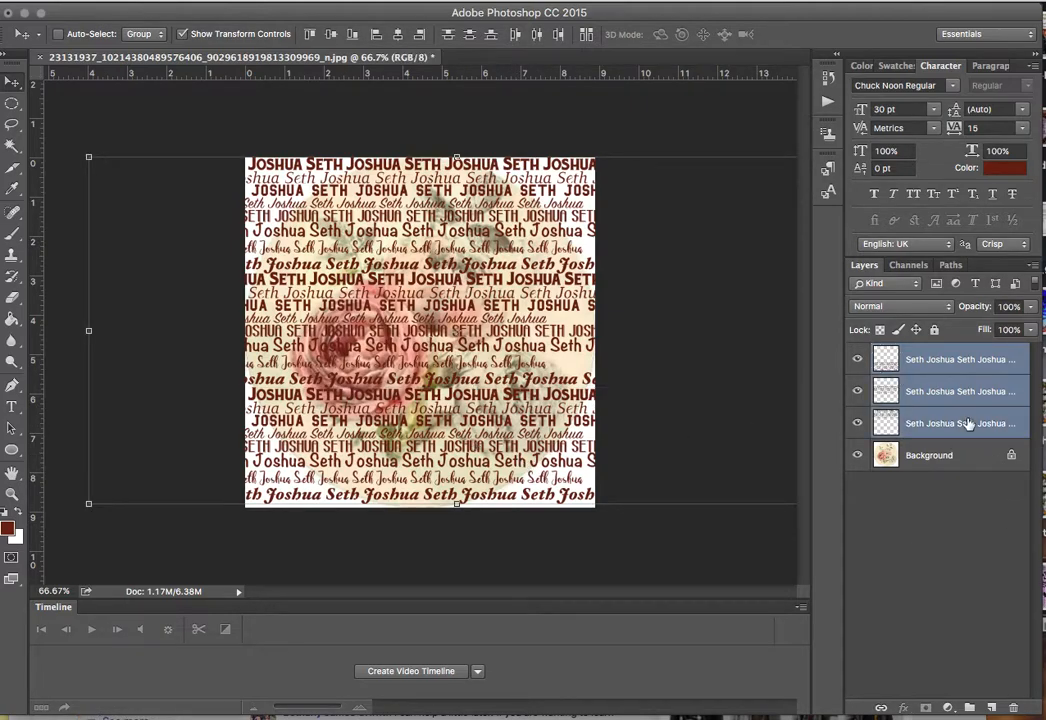
right_click(968, 424)
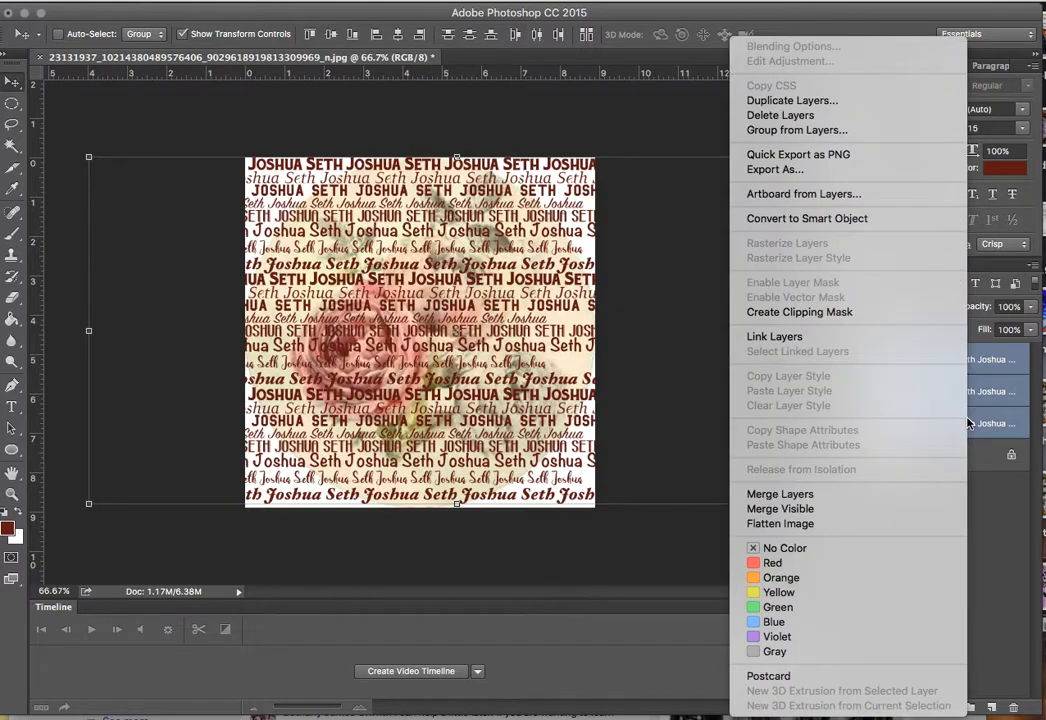
click(853, 494)
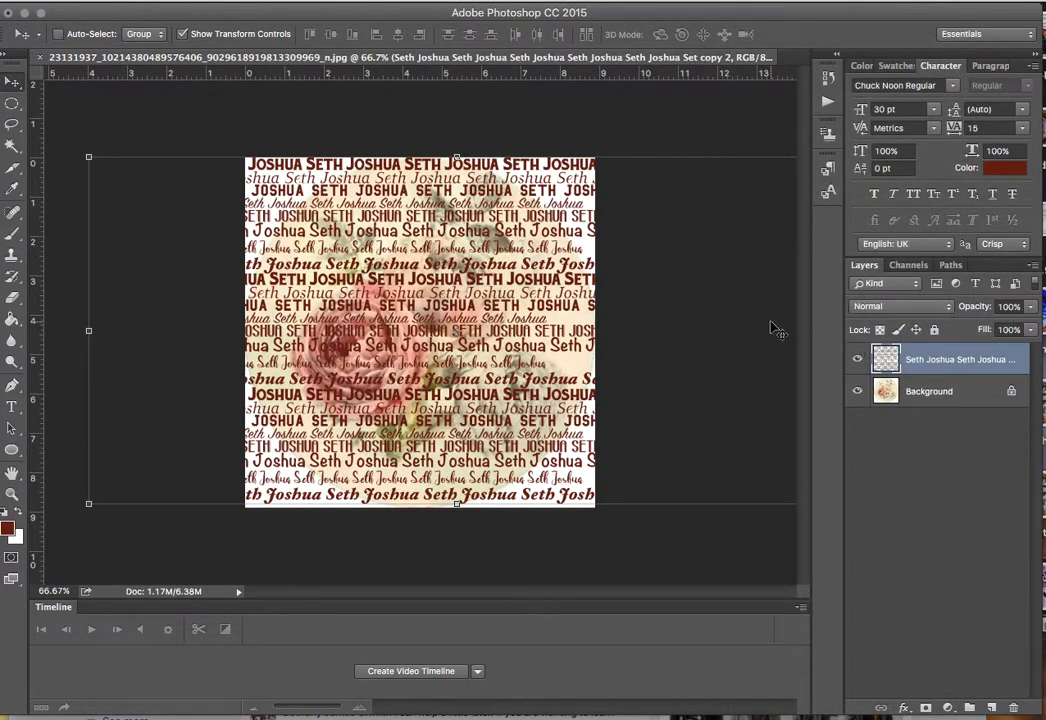
Select a circle over the image, invert the selection and delete the text outside it.
click(12, 103)
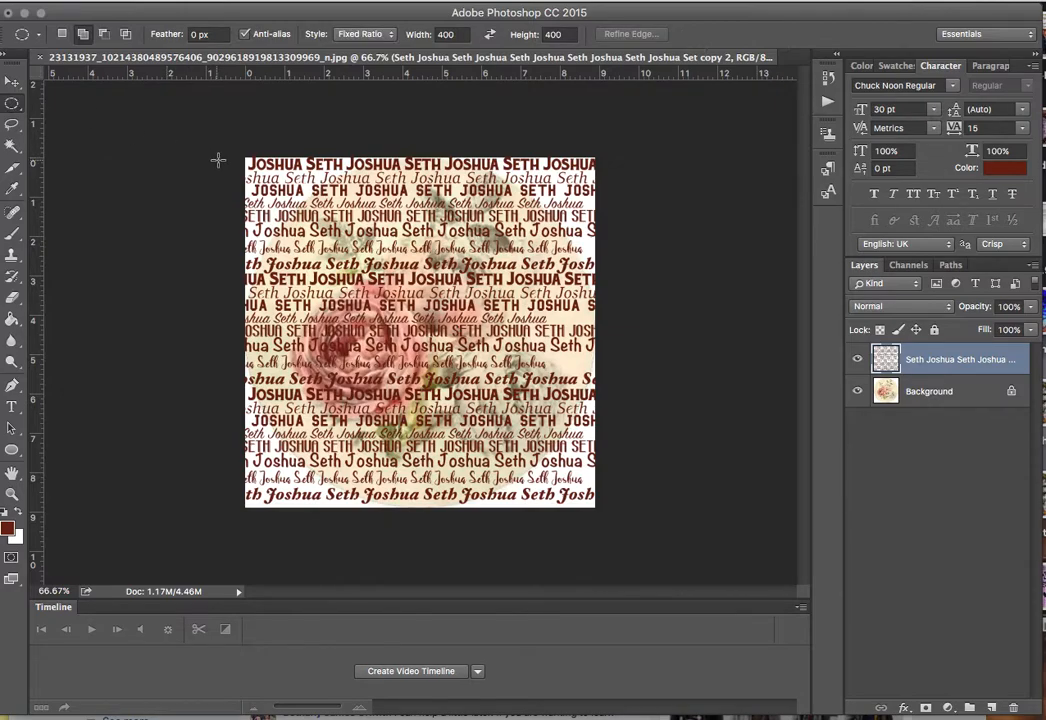
drag(243, 155, 656, 506)
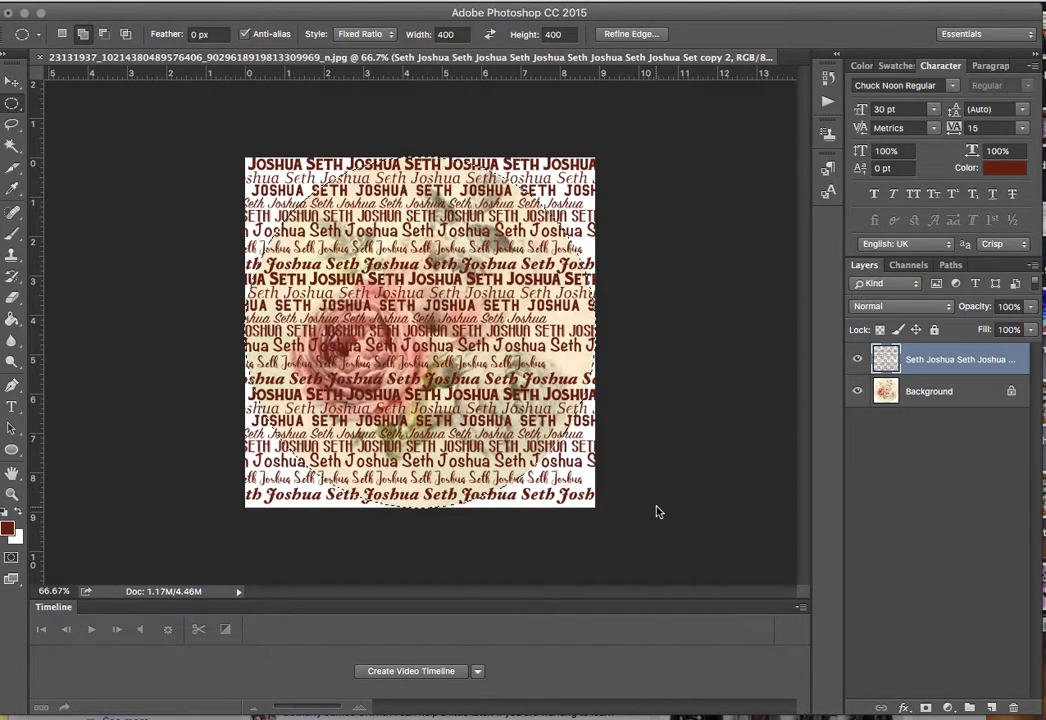
click(430, 2)
mouse_move(270, 2)
click(298, 61)
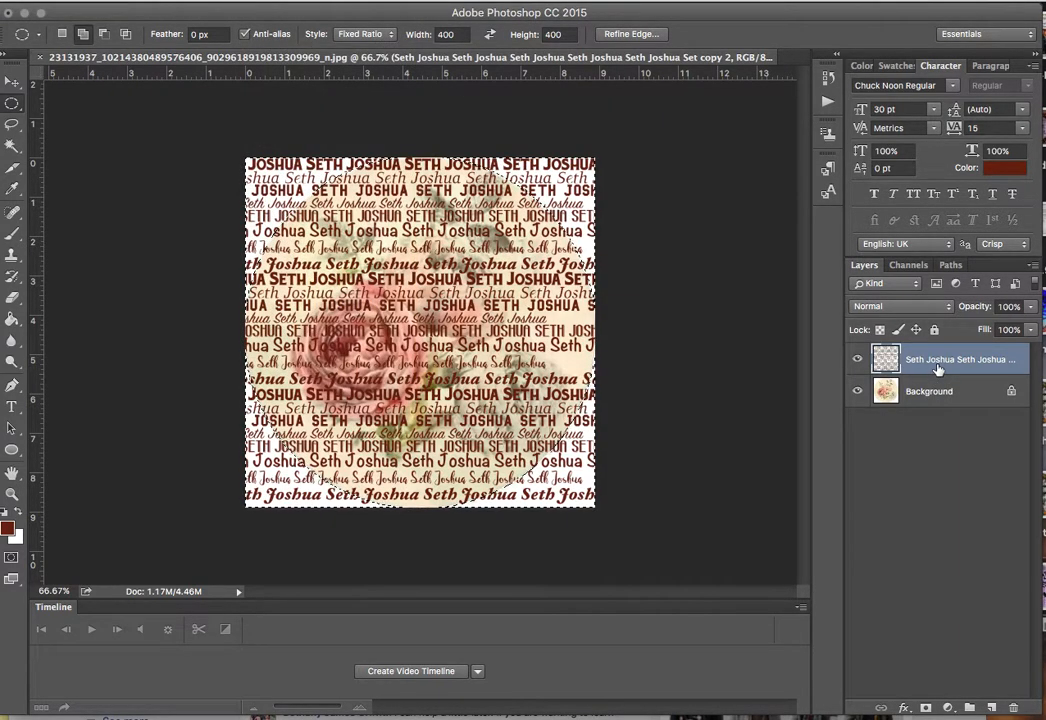
key(Delete)
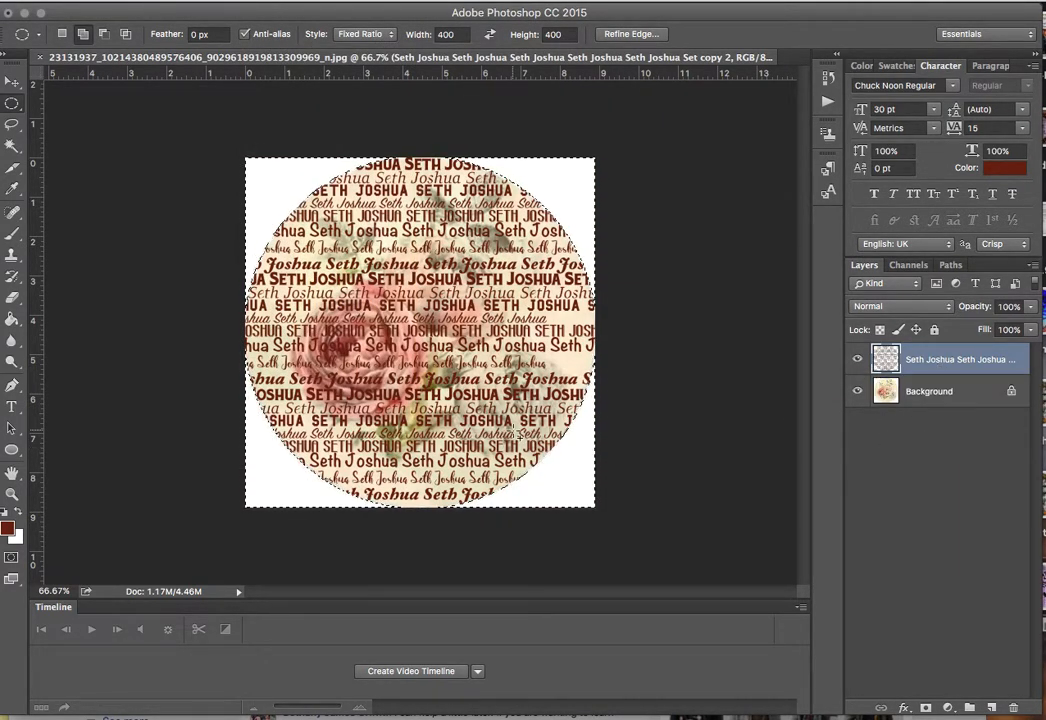
Fade the name pattern to 55% opacity and type black (000000) 'Blessed Grandma' text over the rose.
click(1028, 312)
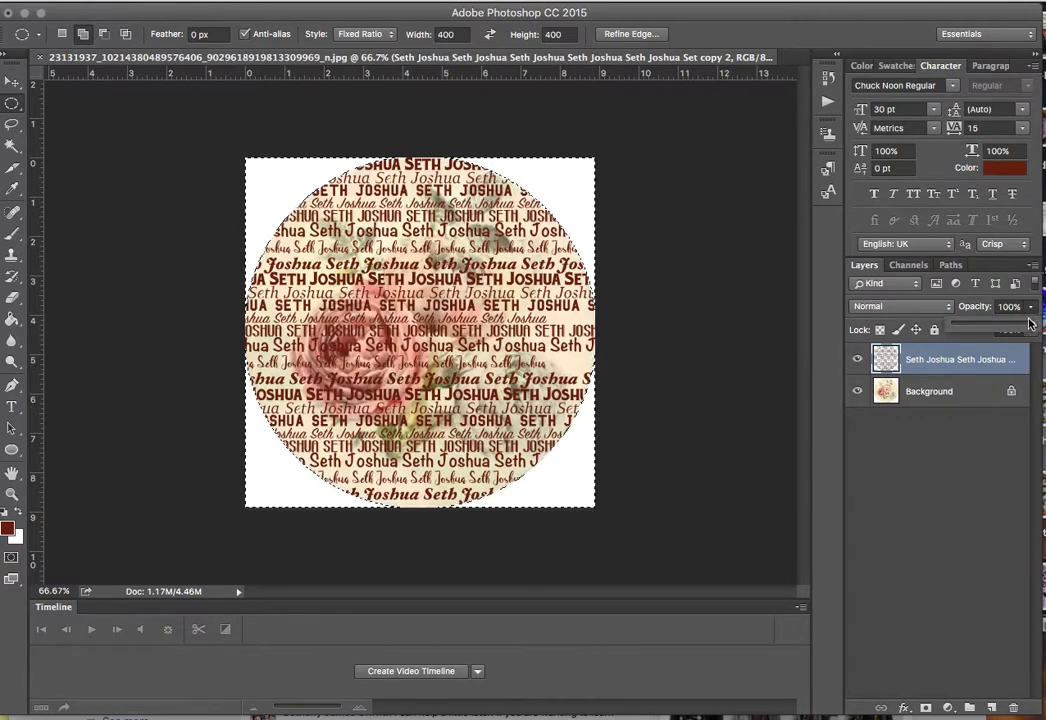
drag(1030, 326, 996, 326)
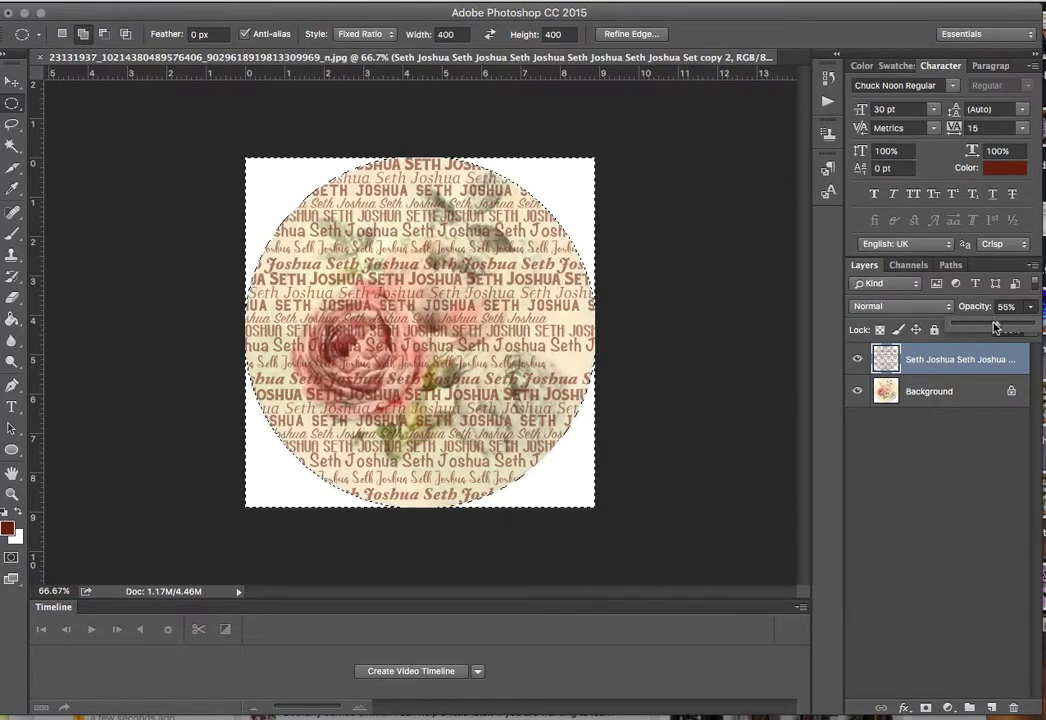
key(t)
click(374, 293)
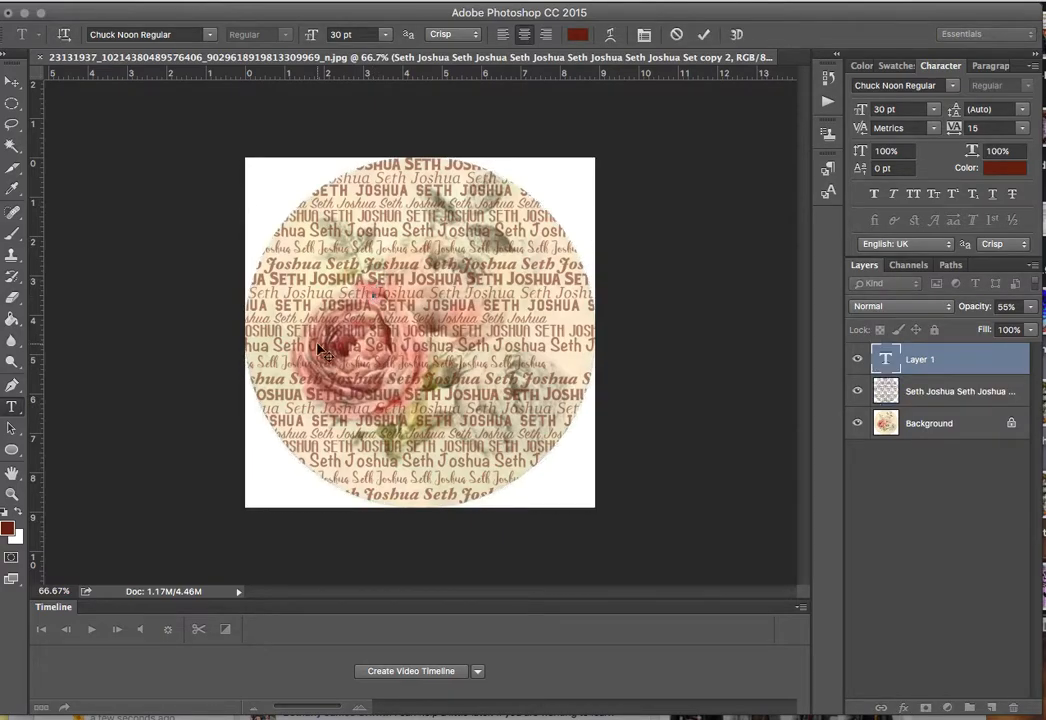
click(8, 530)
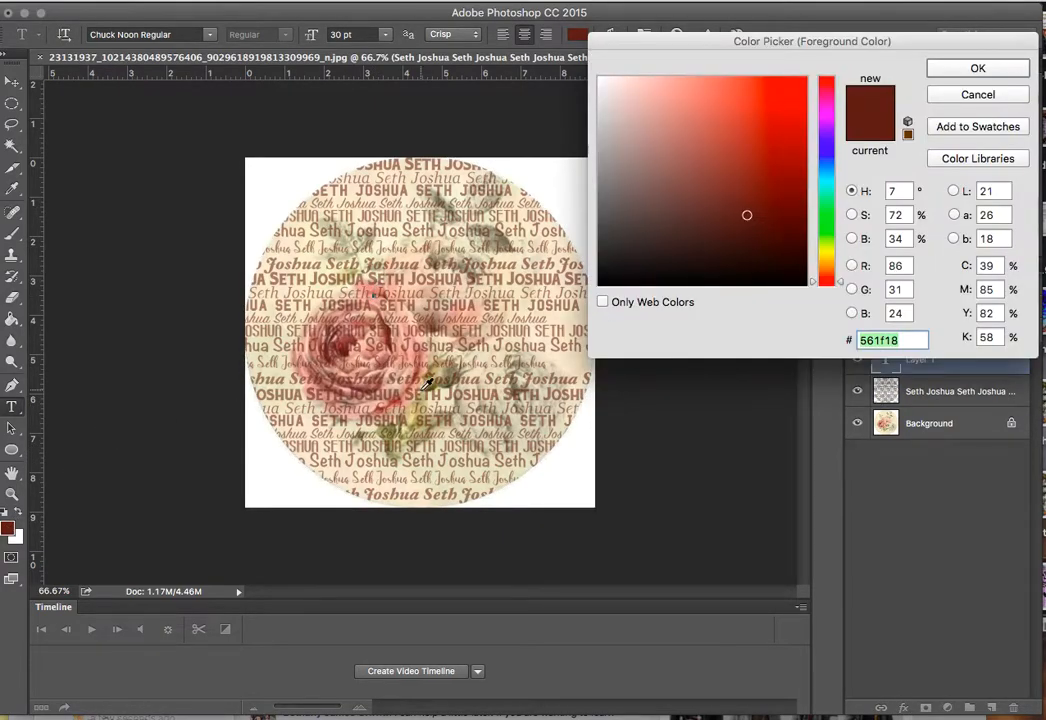
text(000000)
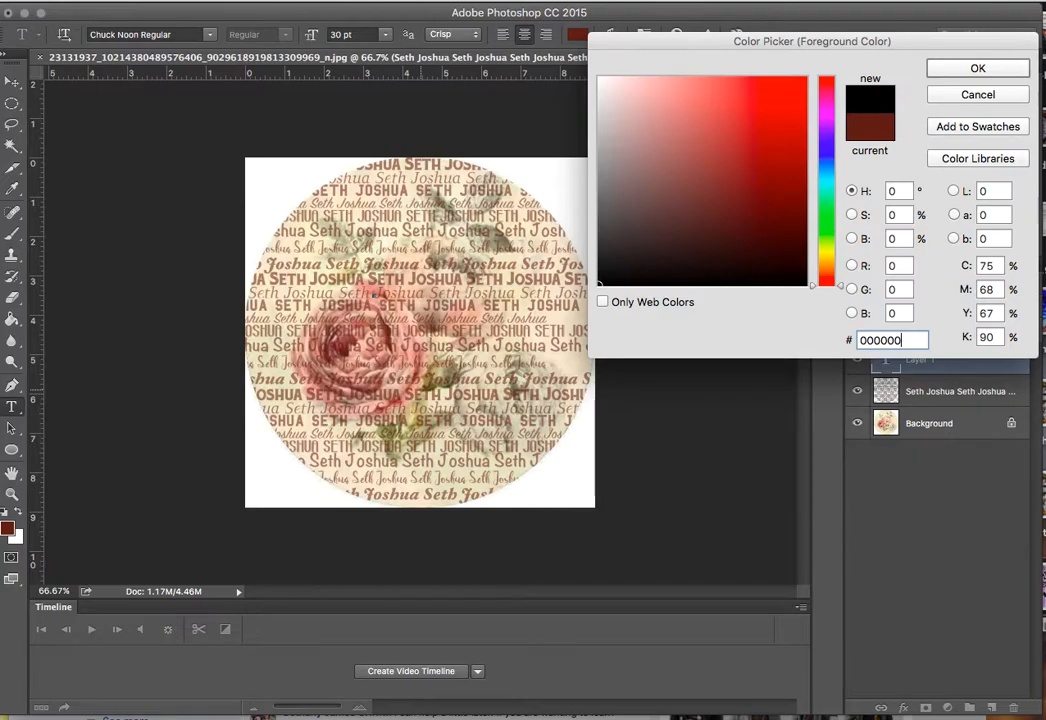
key(Return)
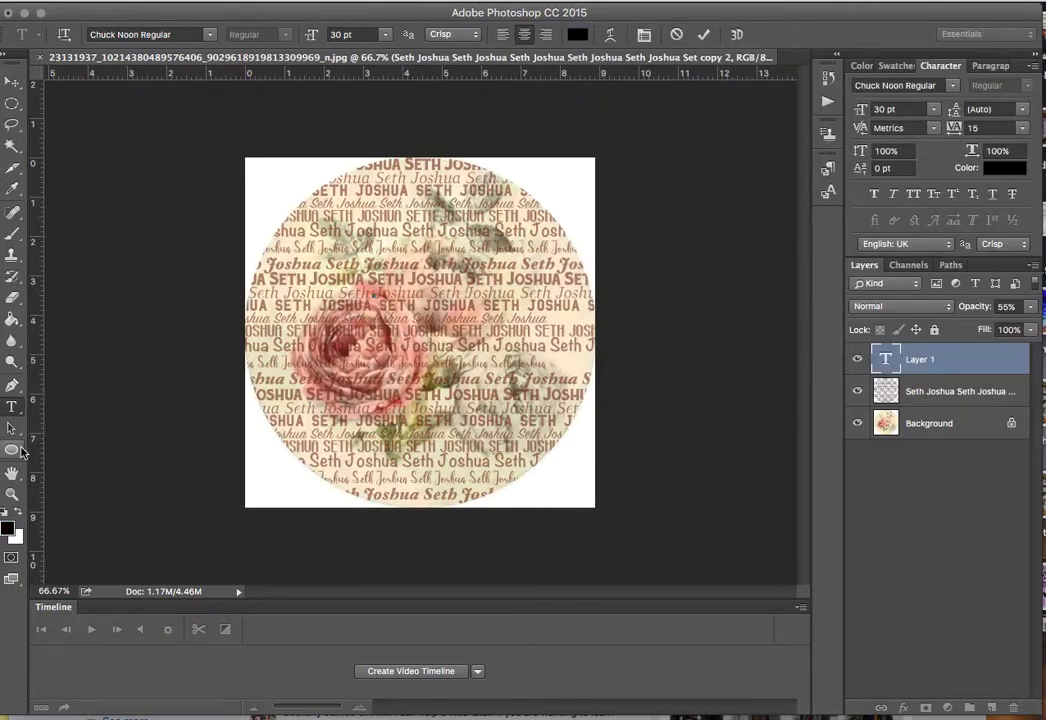
text(lessed G)
key(BackSpace)
key(BackSpace)
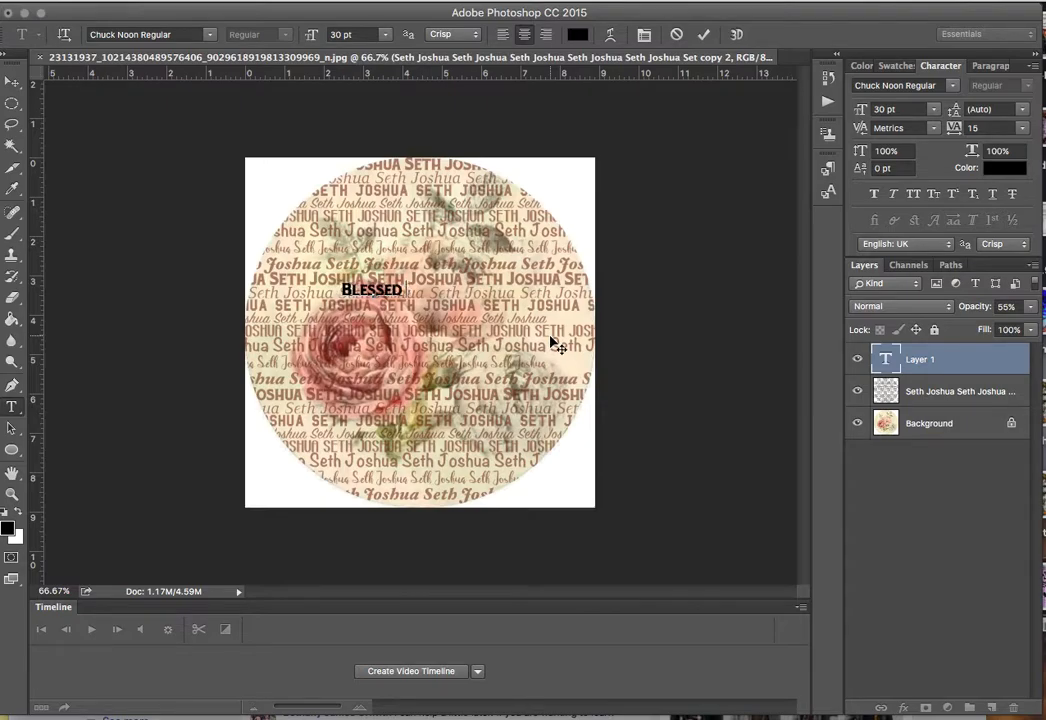
text(Grandma)
key(ctrl+a)
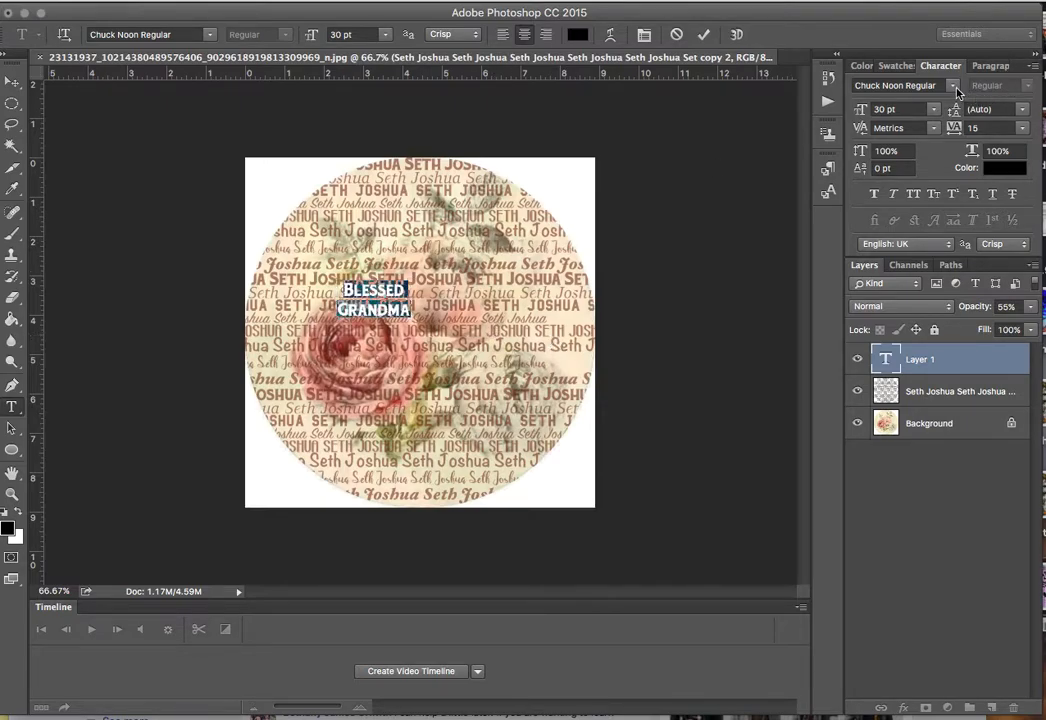
Apply the Intrique Script Personal Use Regular font to the text and choose 72 pt size.
click(955, 87)
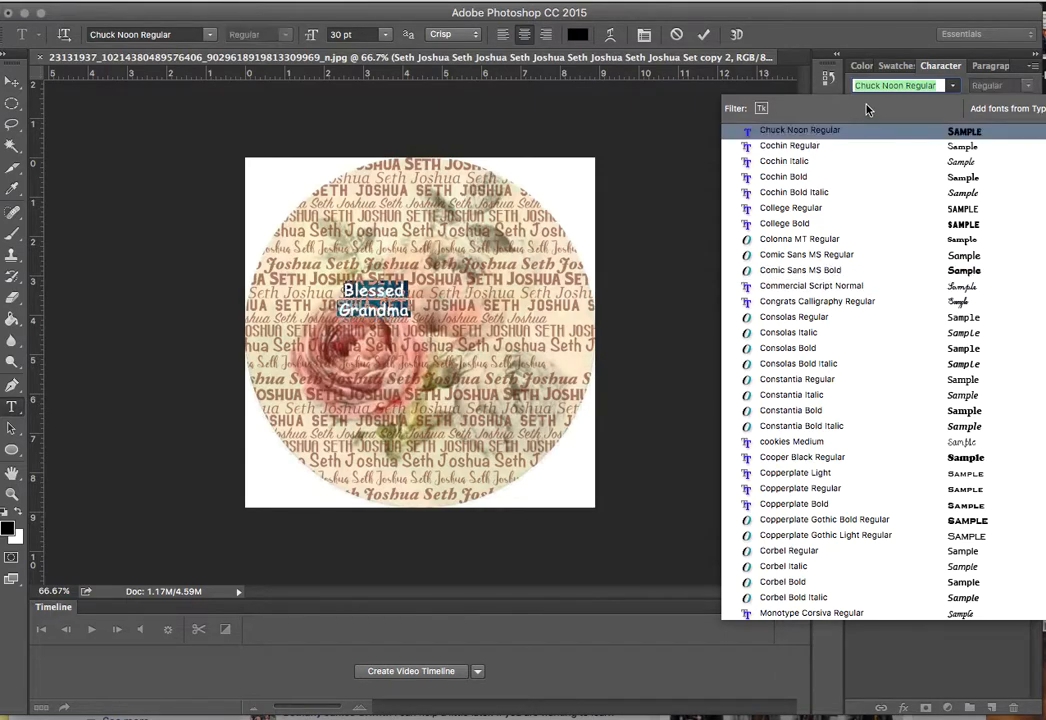
text(sc)
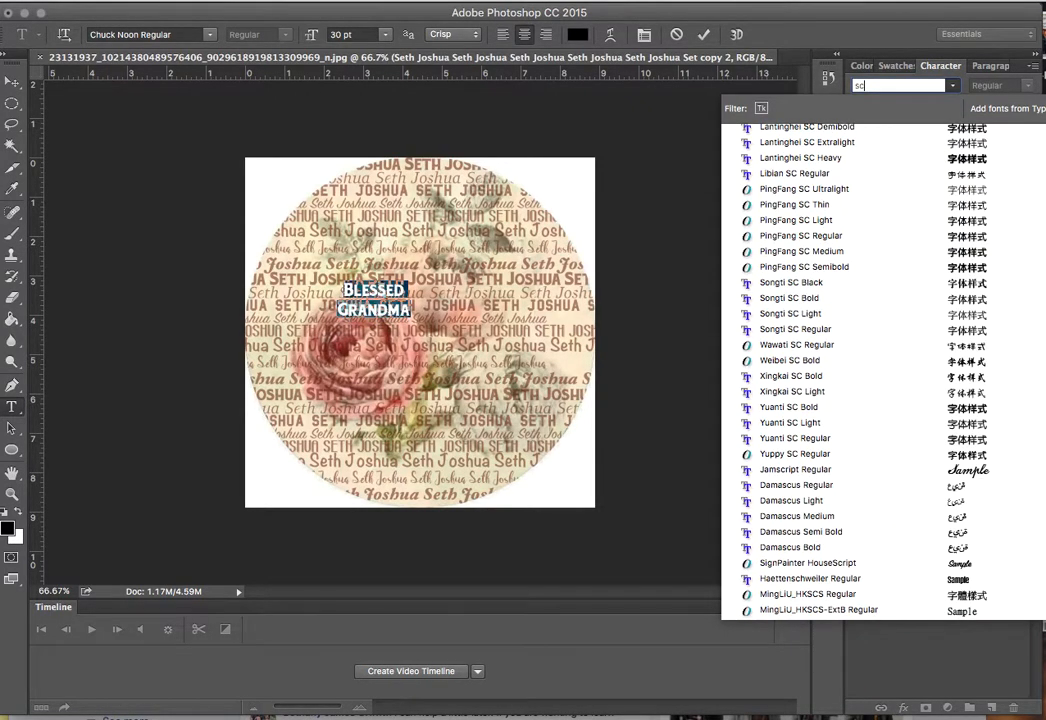
text(ript Pers...)
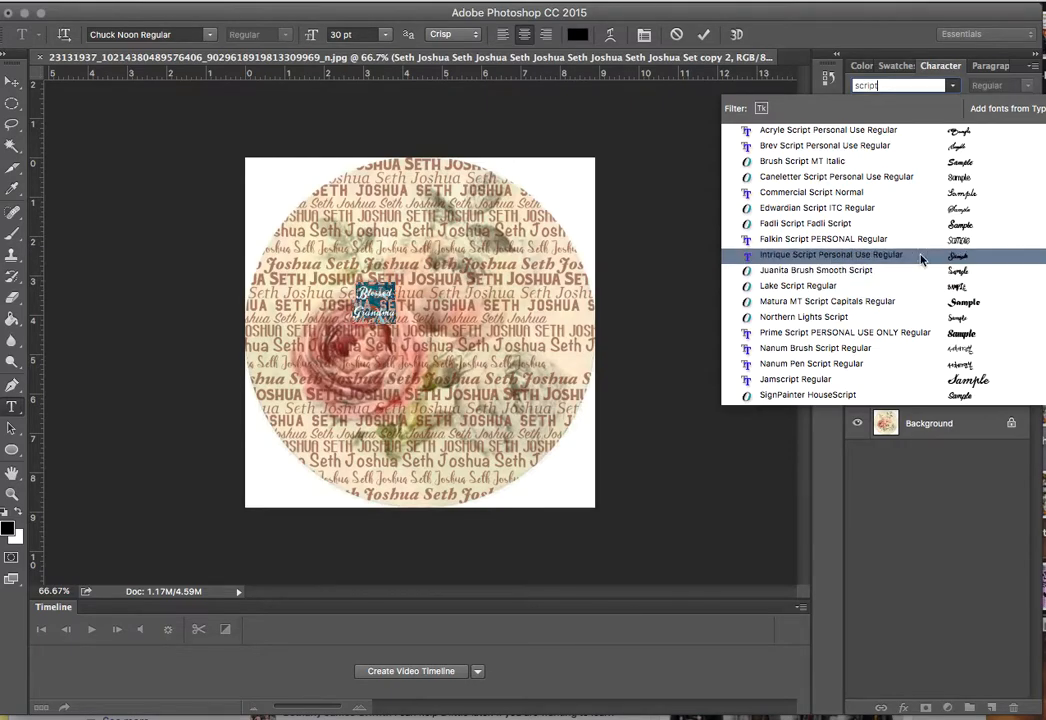
click(790, 254)
click(933, 109)
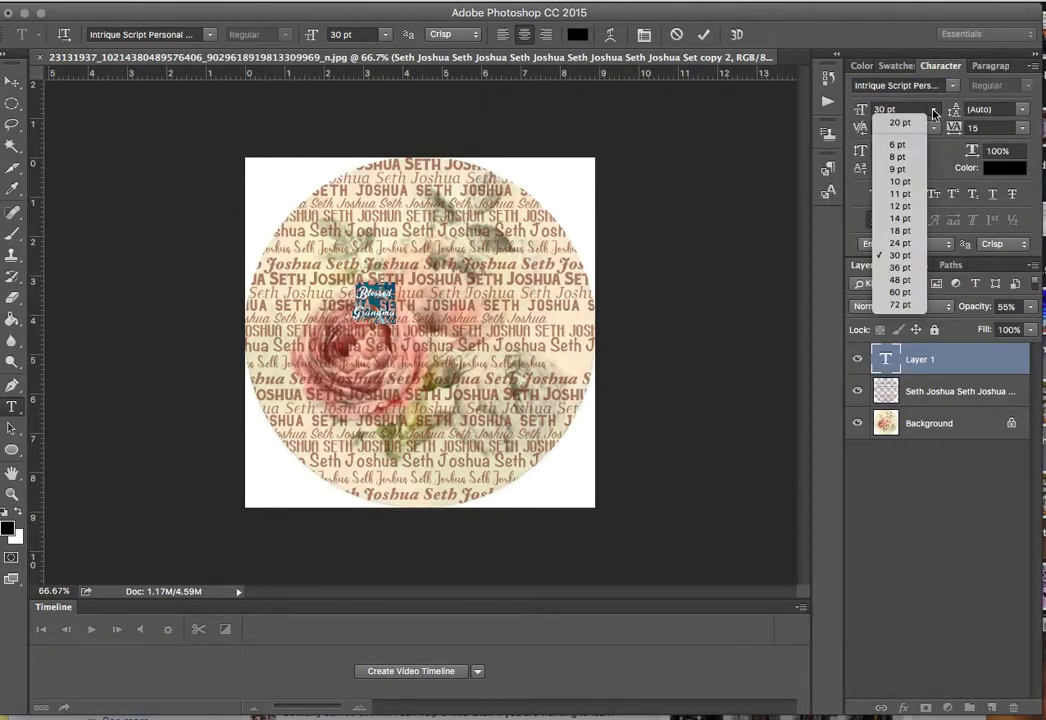
click(899, 304)
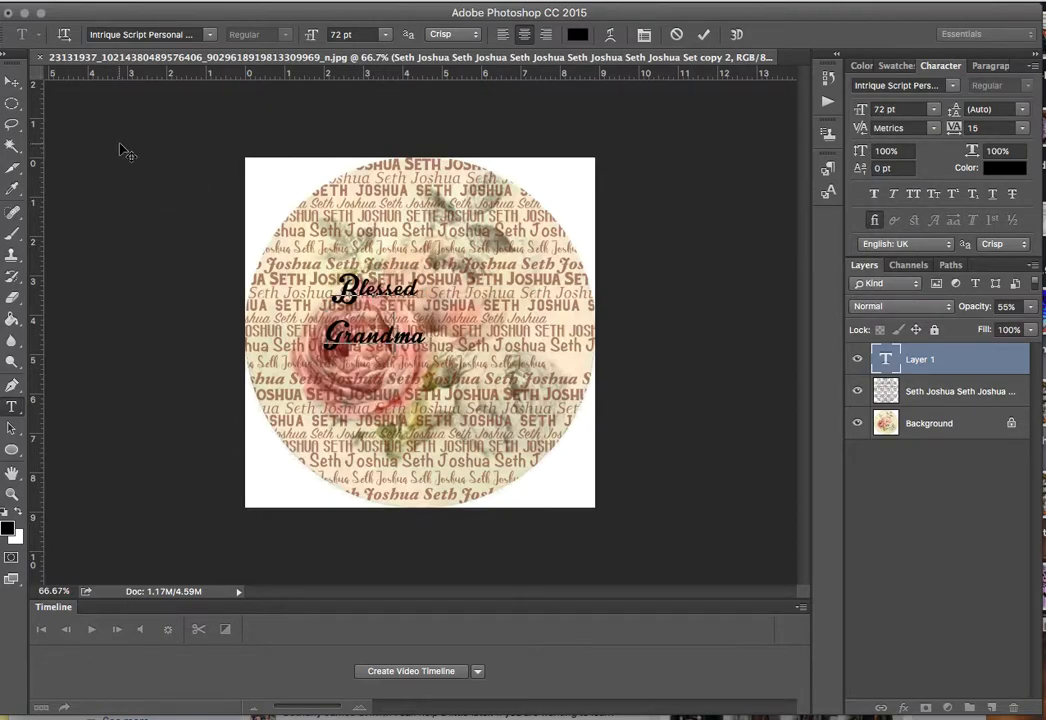
Scale Blessed Grandma up to about 262% and centre it across the rose circle.
click(12, 80)
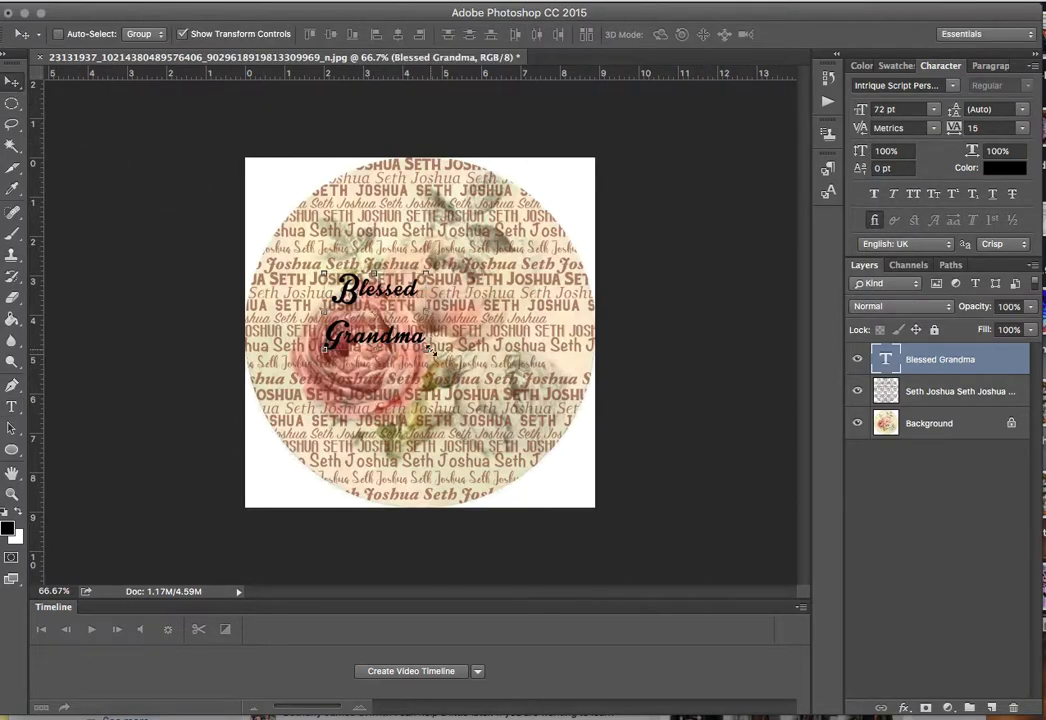
drag(427, 348, 378, 318)
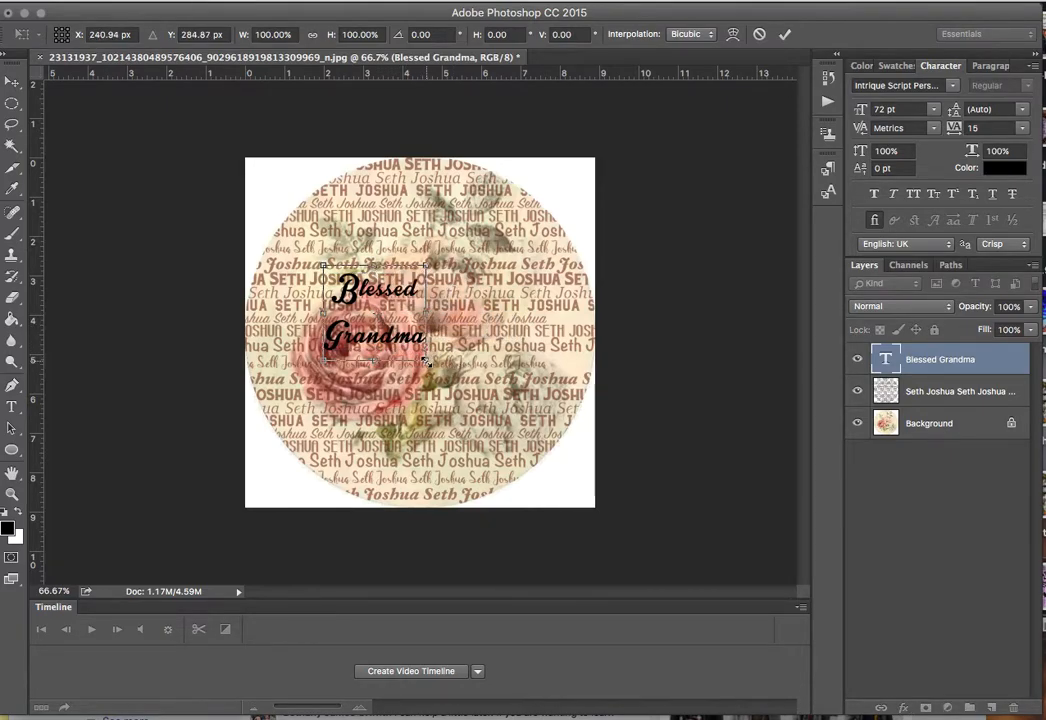
drag(427, 360, 541, 401)
drag(345, 328, 386, 338)
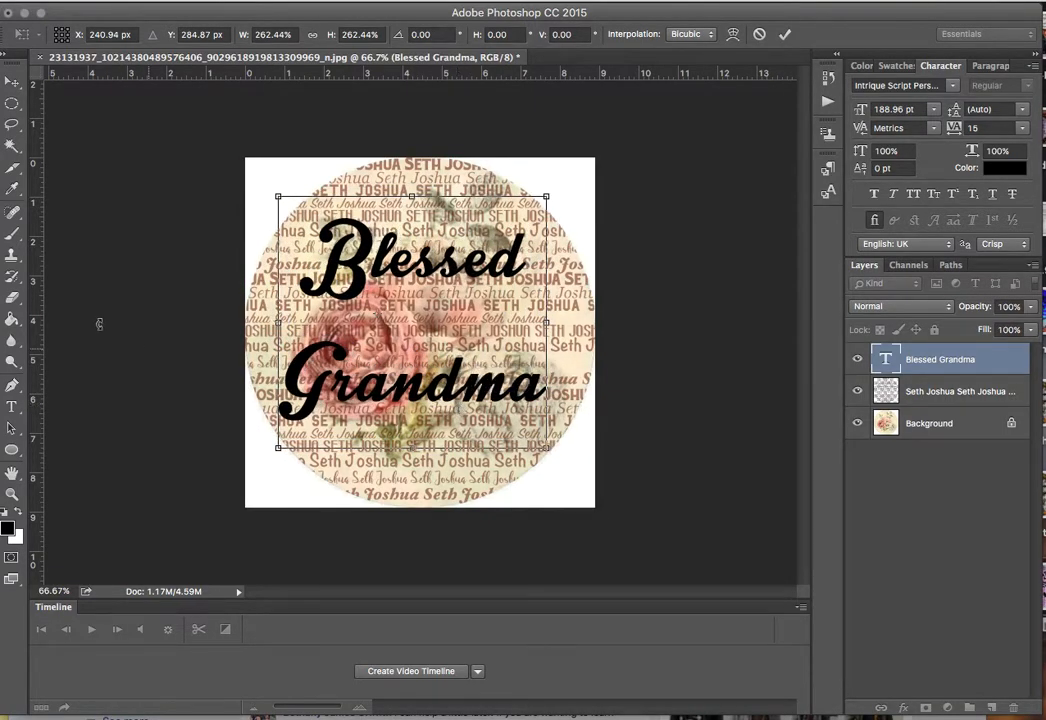
click(12, 407)
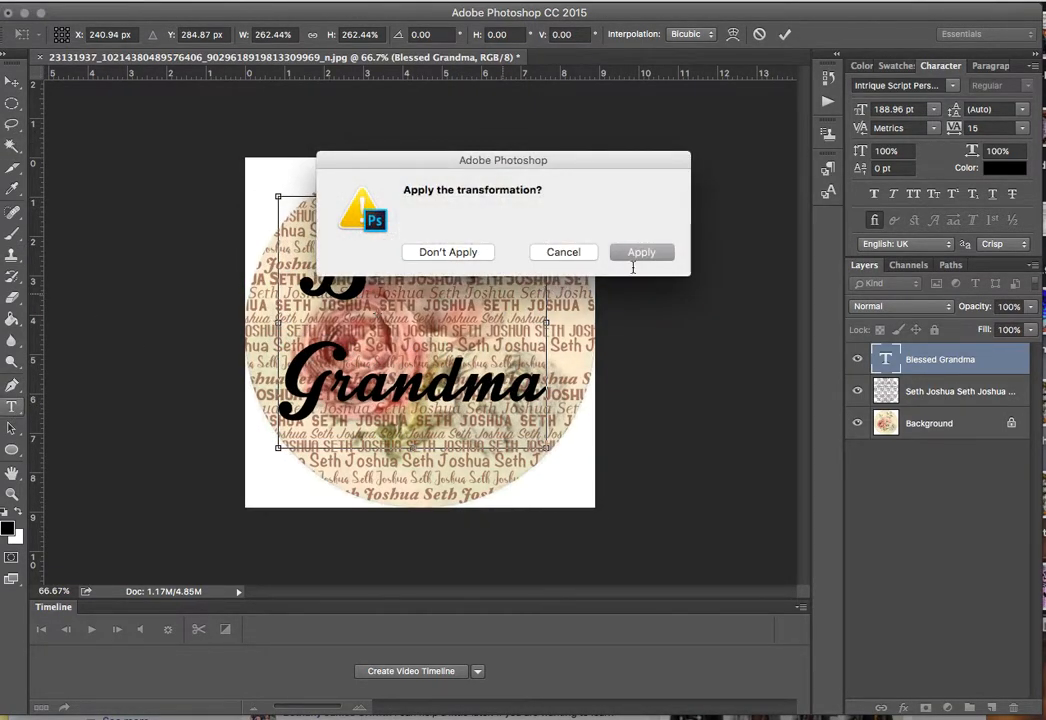
click(646, 253)
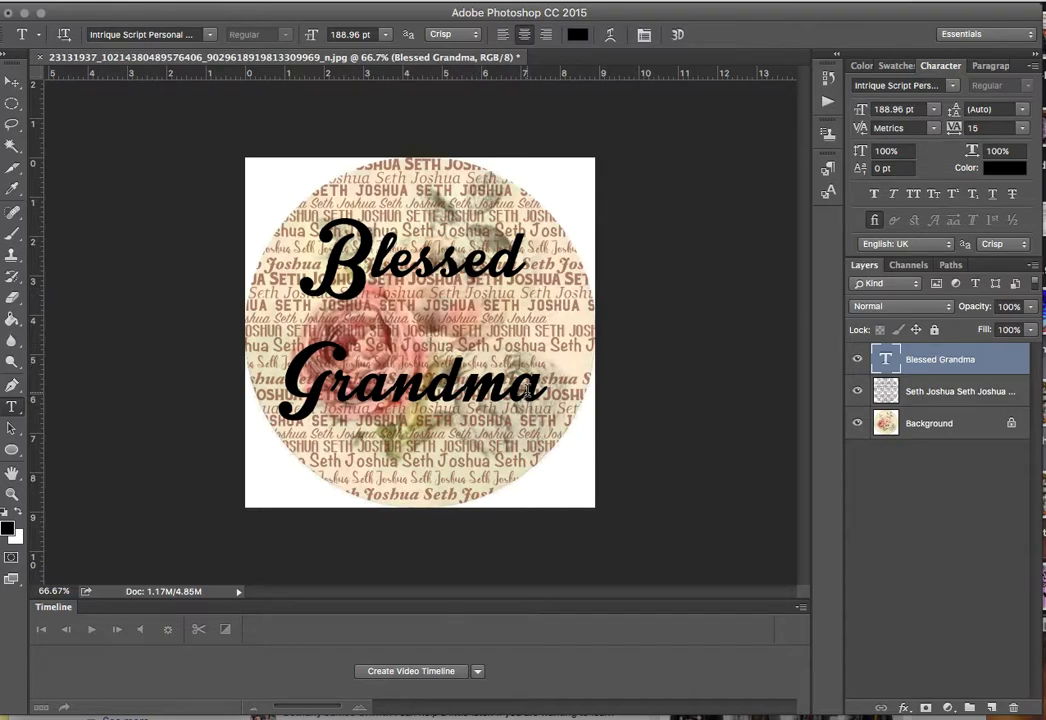
click(527, 392)
Set the leading of all the Blessed Grandma text to 150 pt.
key(ctrl+a)
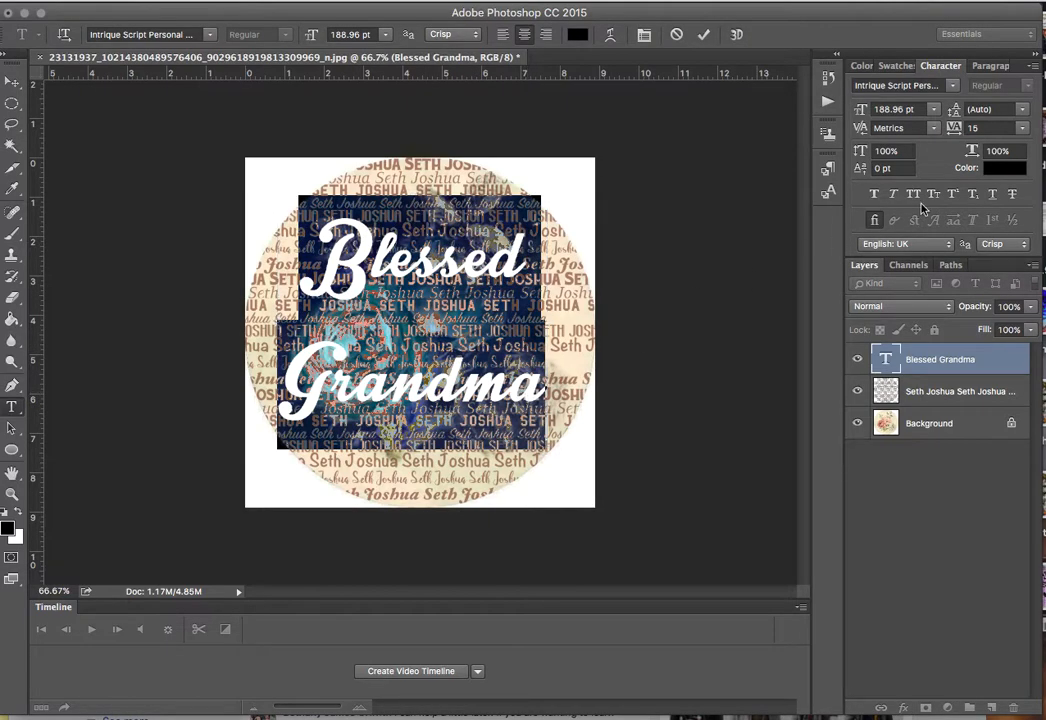
click(1023, 110)
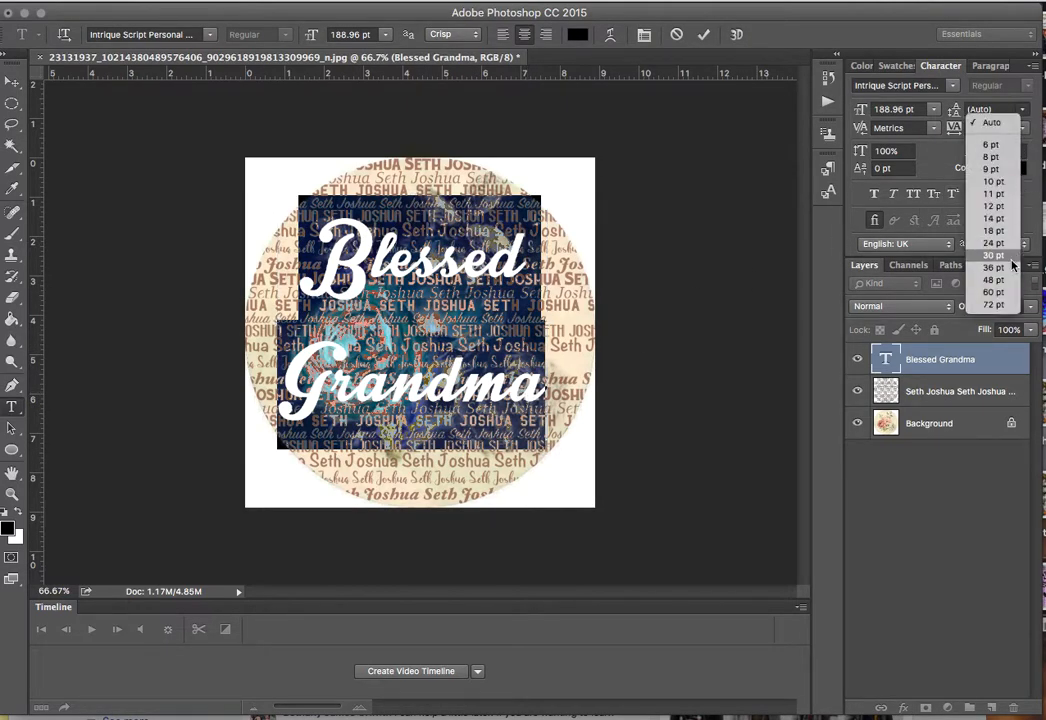
click(1006, 105)
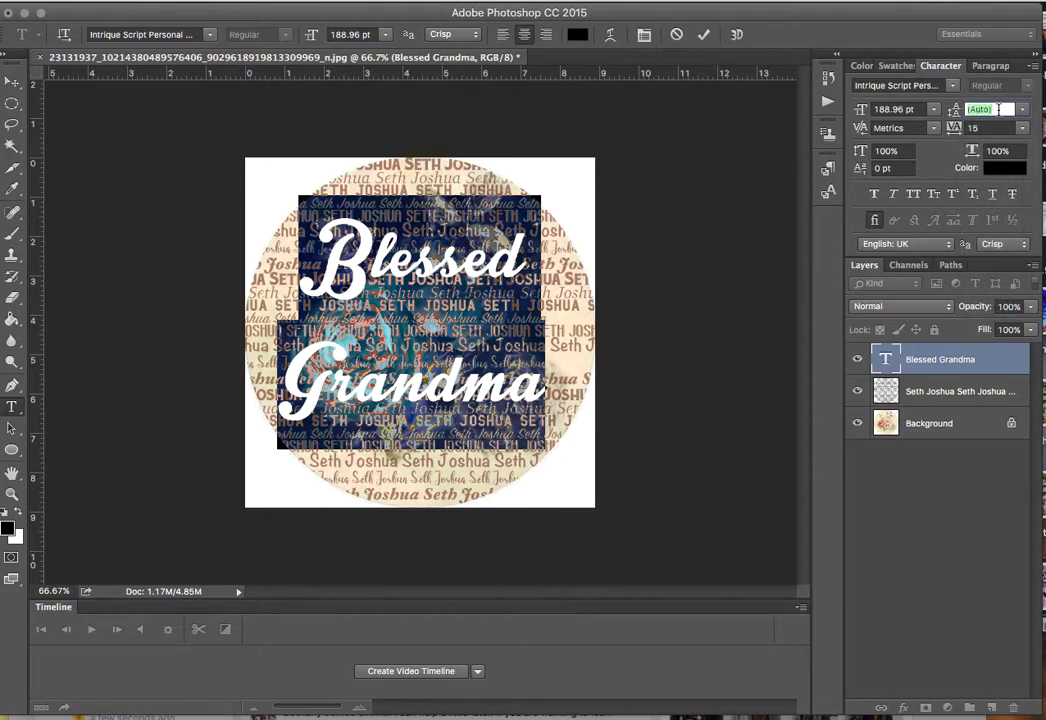
text(150)
key(Return)
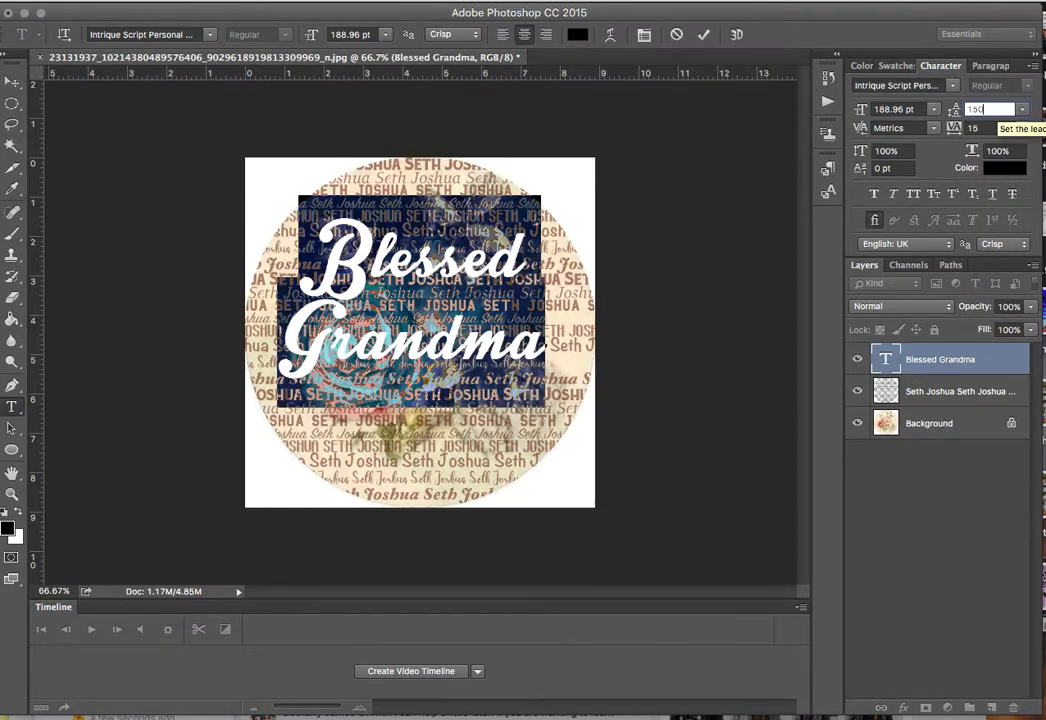
click(453, 318)
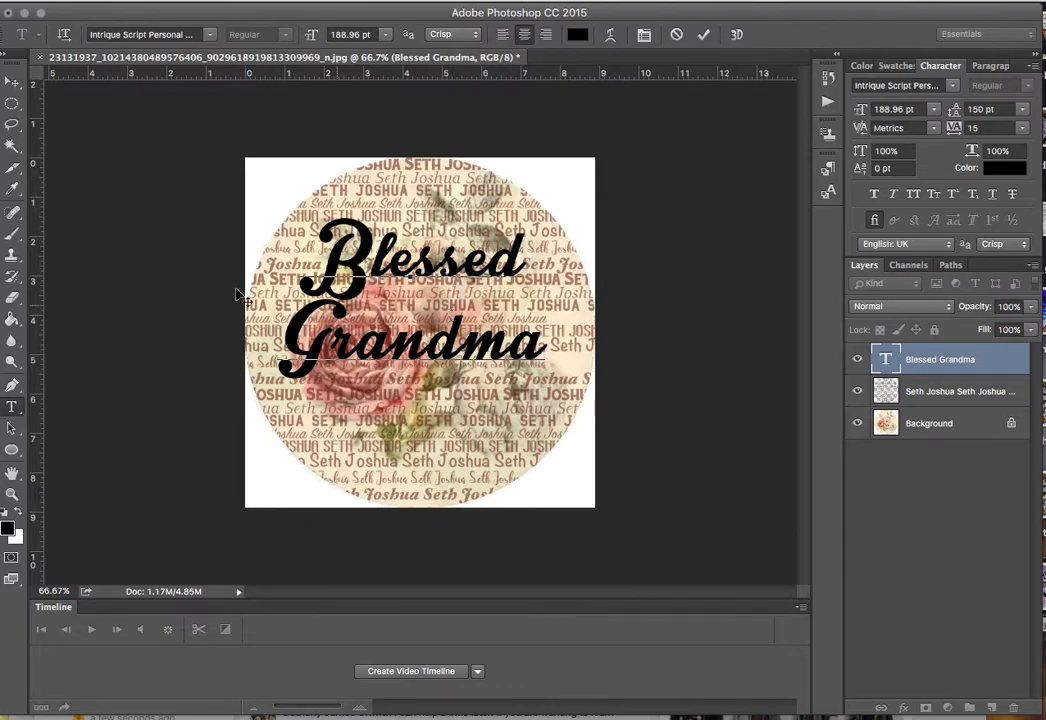
click(5, 90)
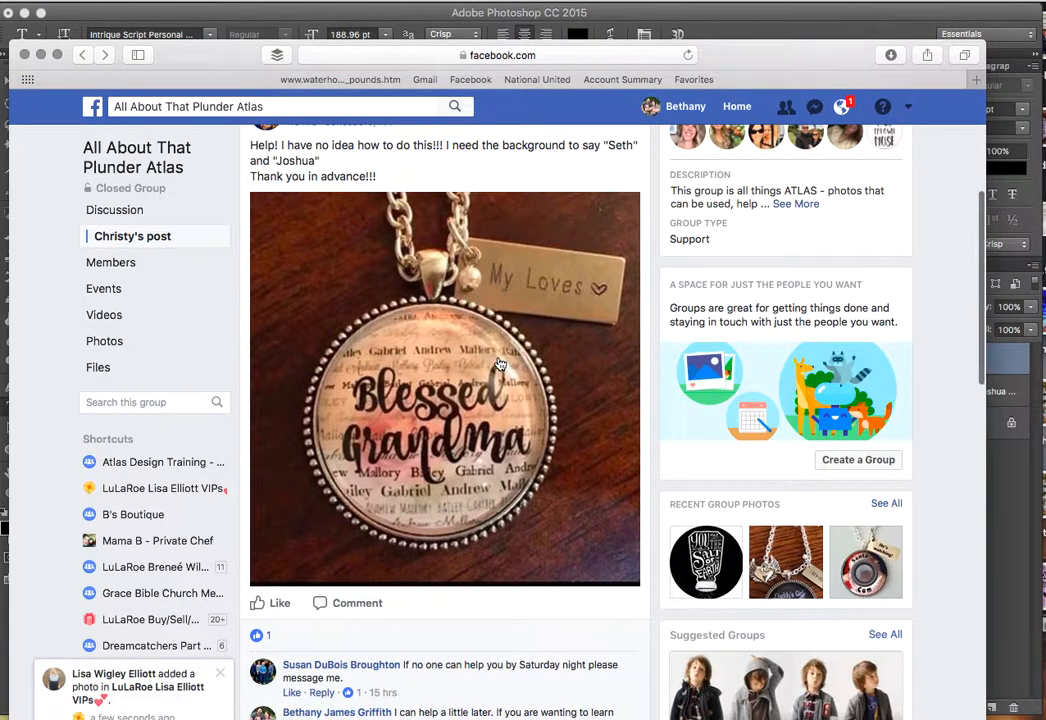
scroll(500, 364, down, 3)
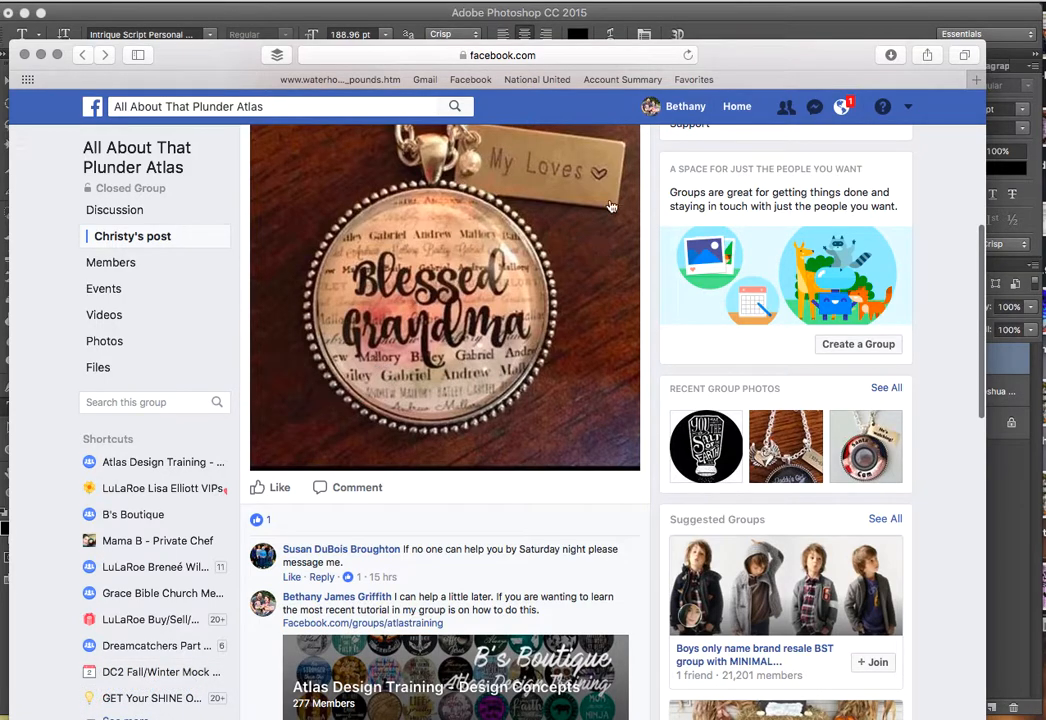
click(729, 18)
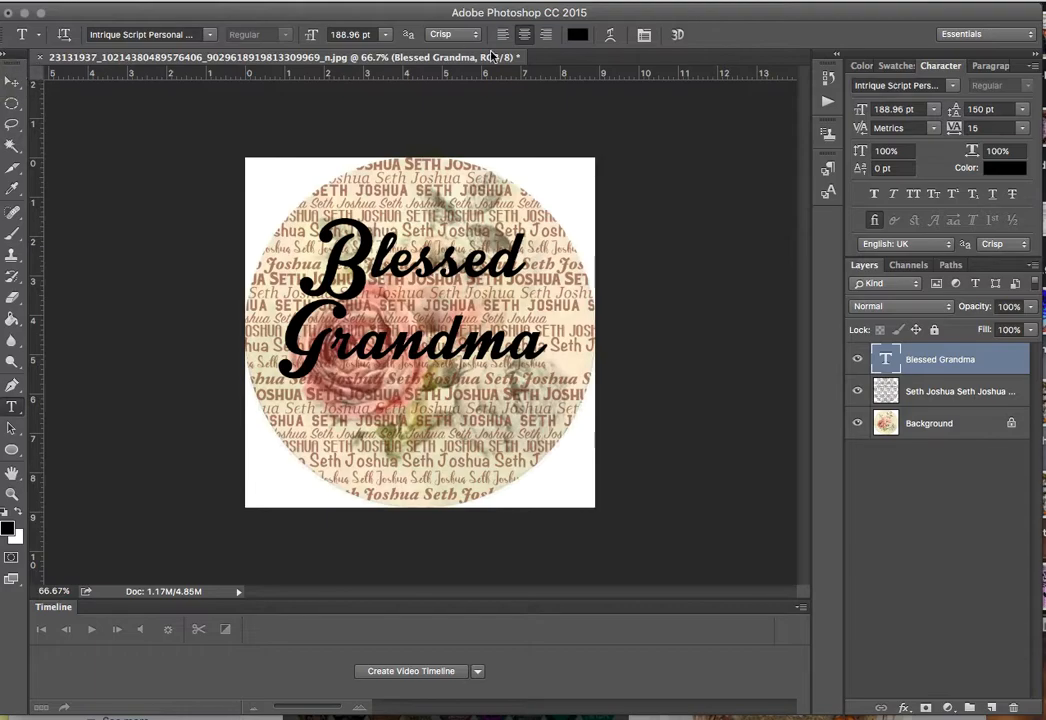
Change the Blessed Grandma font to Juanita Brush Smooth Script.
click(403, 343)
key(super+a)
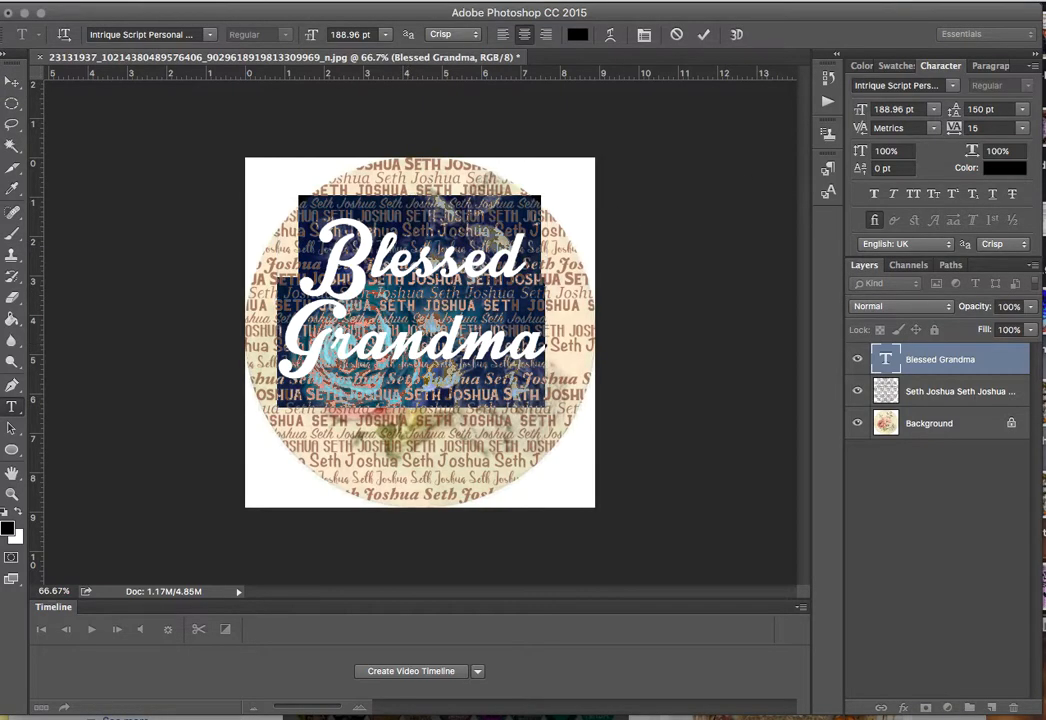
click(952, 86)
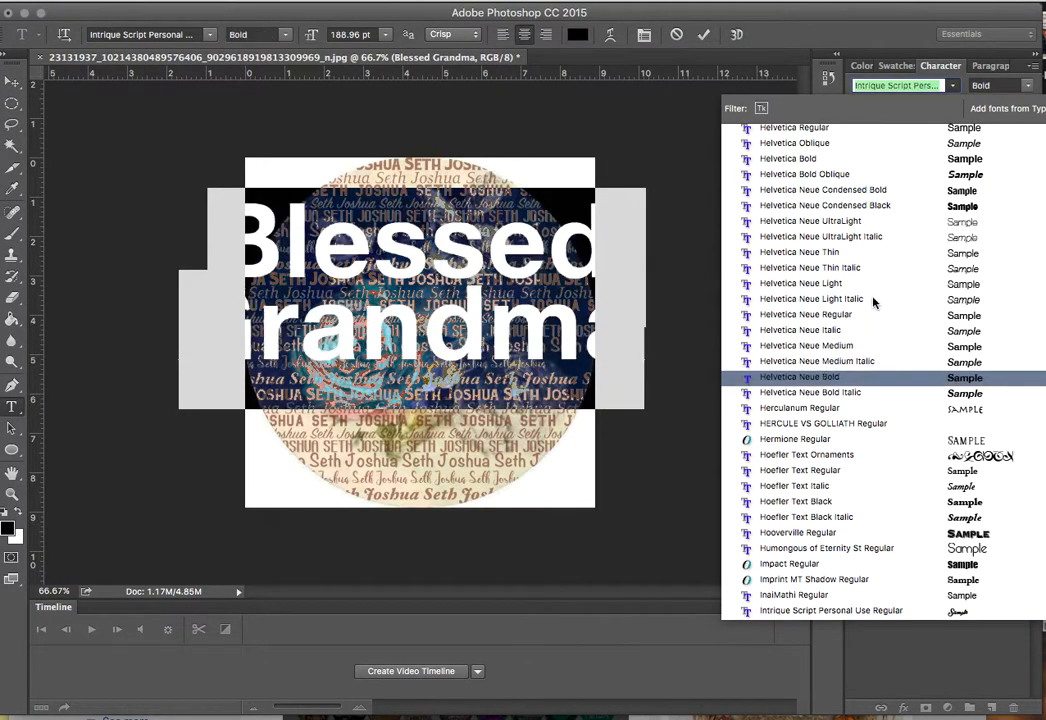
text(sct)
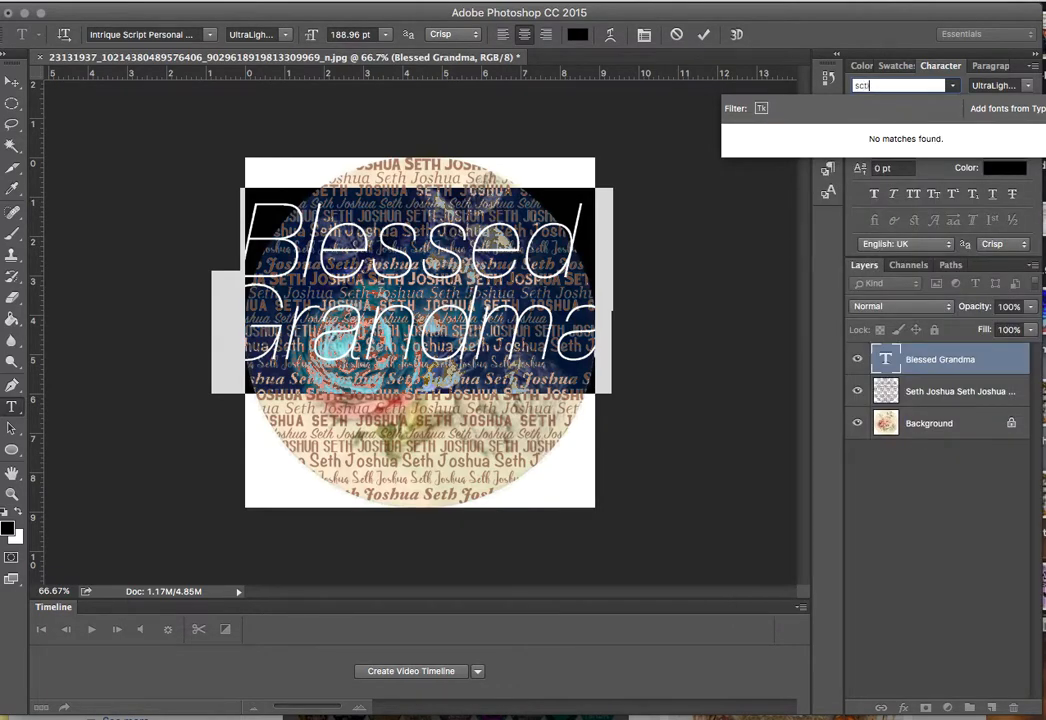
key(BackSpace)
text(ipt)
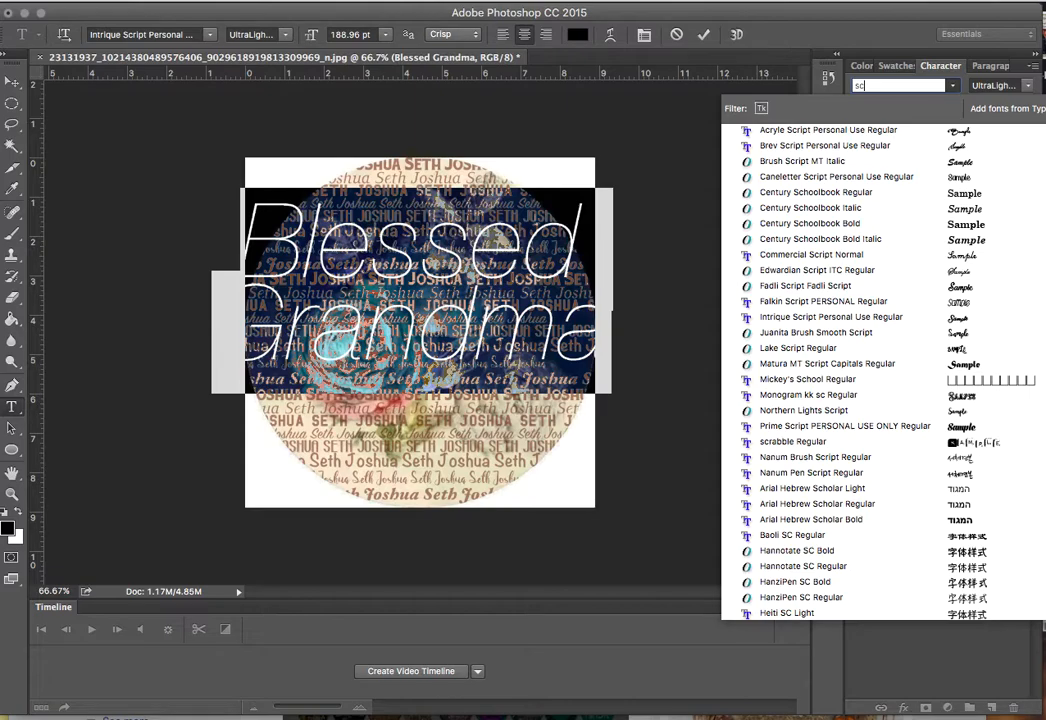
text(ript)
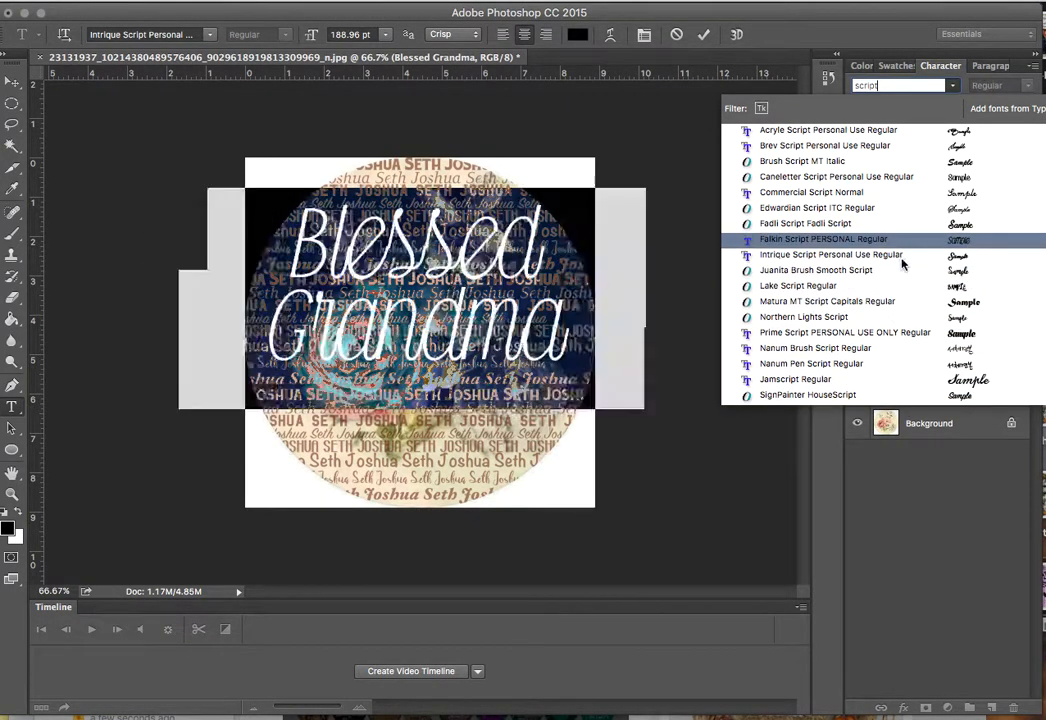
click(903, 272)
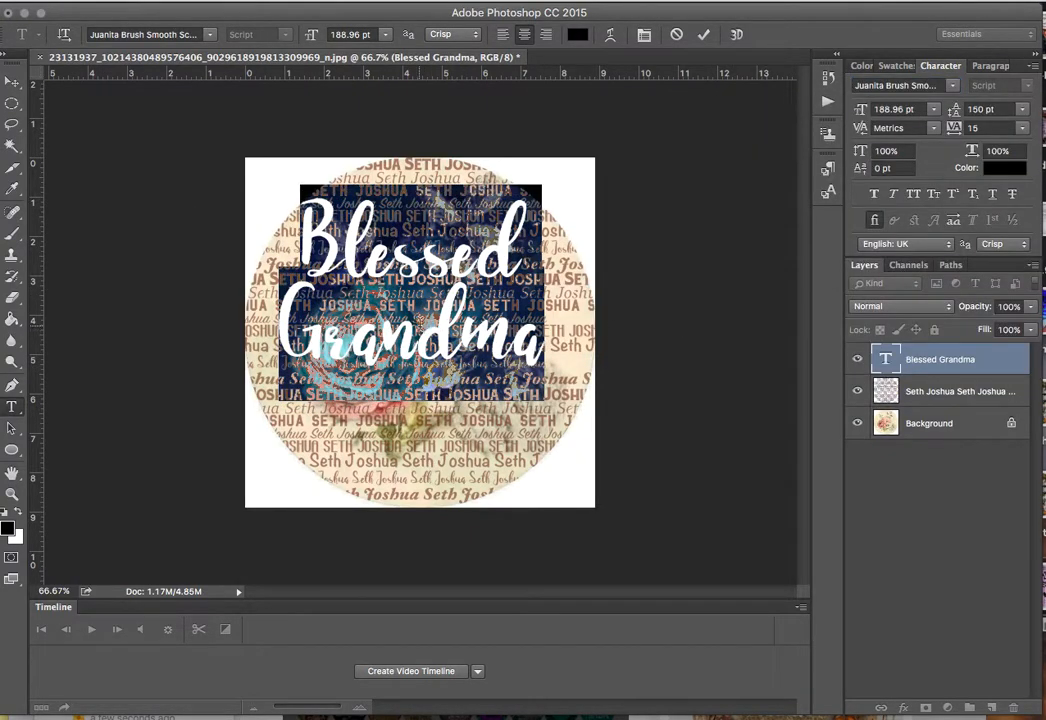
click(420, 323)
Shift the text slightly lower to recentre it within the rose circle.
drag(407, 182, 412, 208)
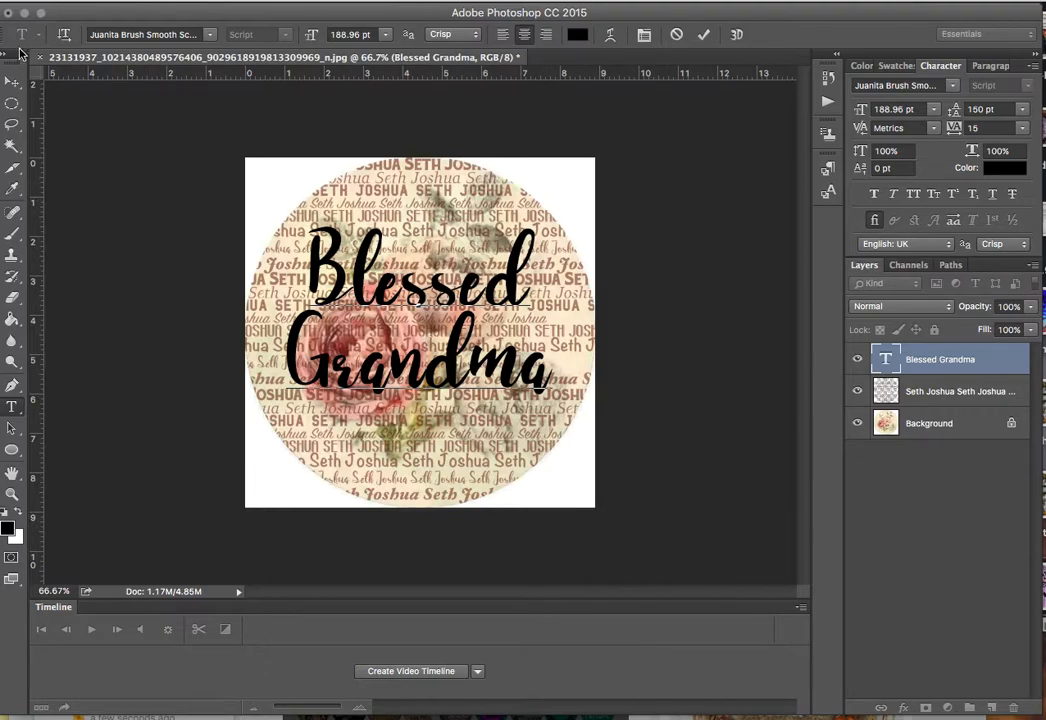
click(12, 80)
mouse_move(476, 352)
mouse_down()
mouse_move(476, 336)
mouse_move(474, 418)
mouse_move(476, 362)
mouse_move(398, 350)
mouse_move(467, 353)
mouse_up()
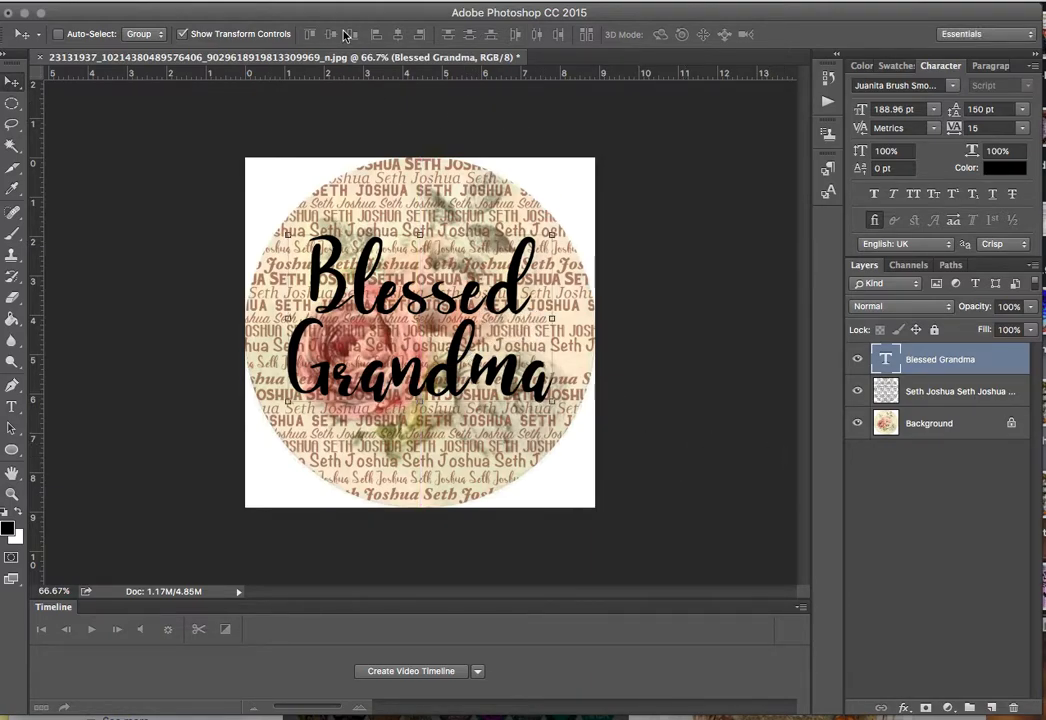
Save a PNG copy named blessedgrandma.png to the Desktop with default PNG options.
click(61, 1)
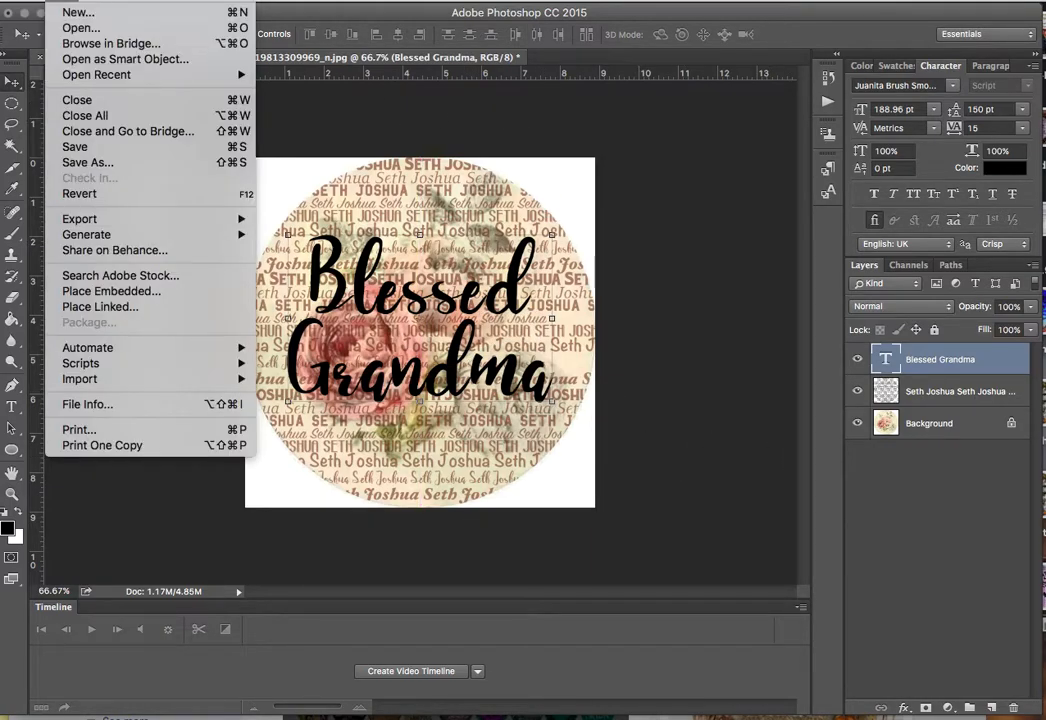
click(88, 162)
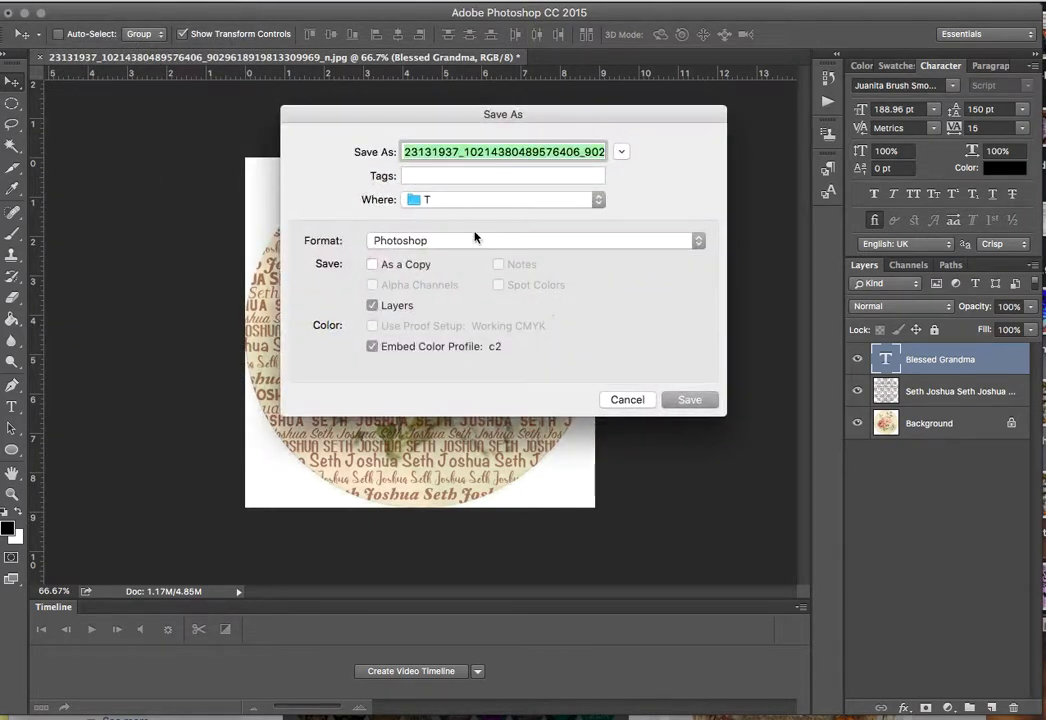
click(463, 239)
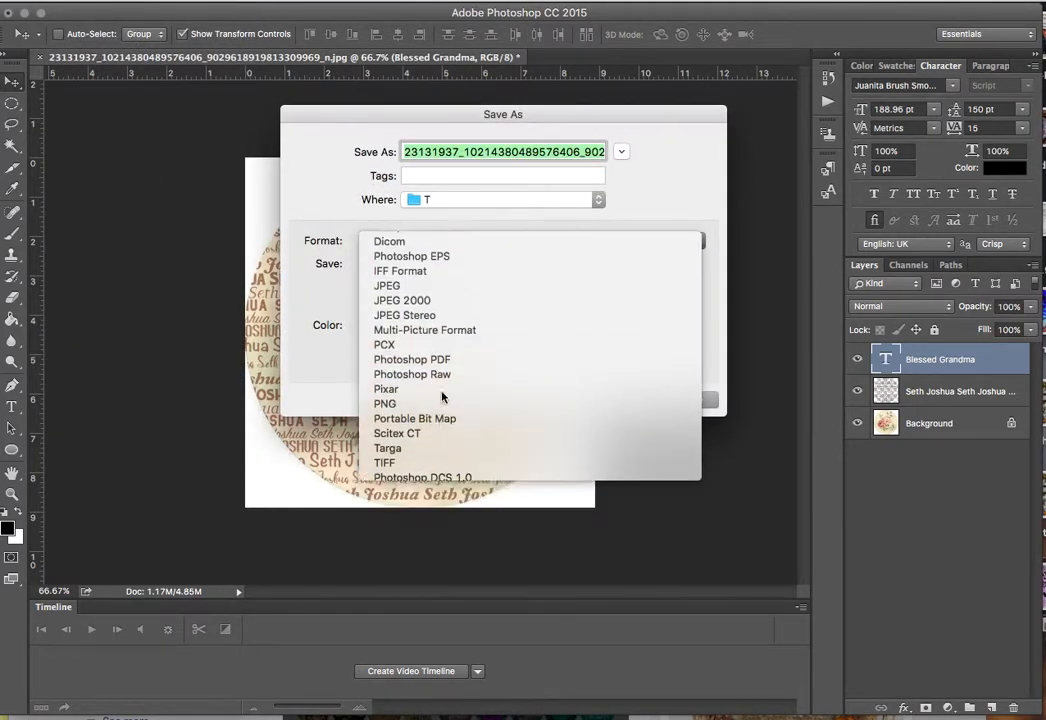
click(440, 594)
text(blessedgrand)
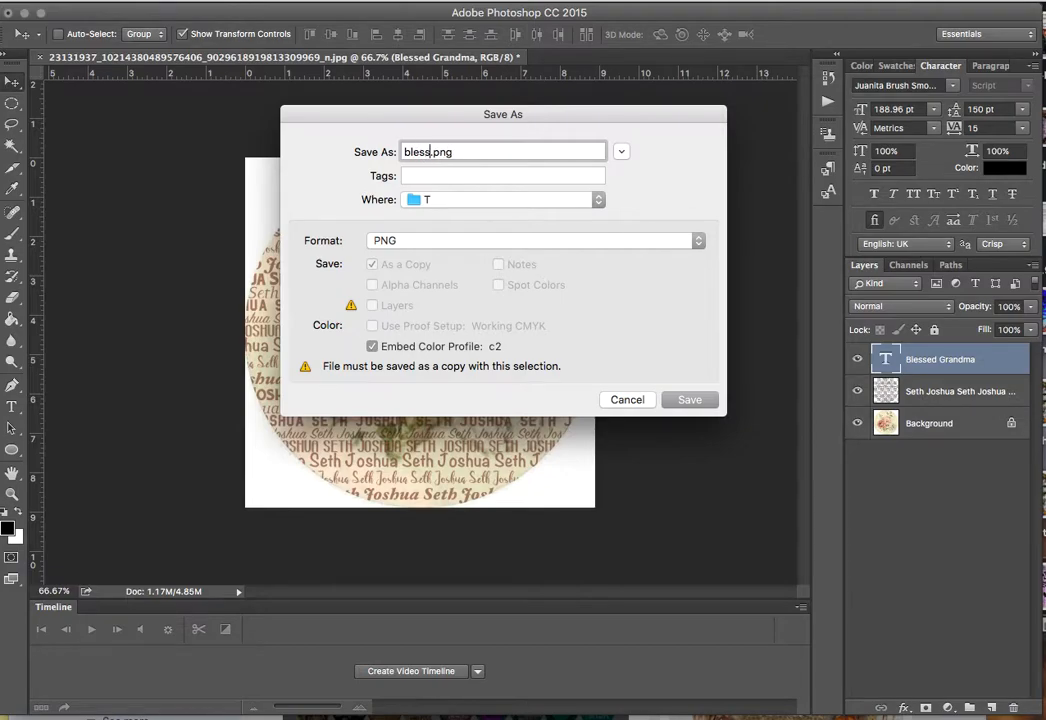
text(ma)
click(536, 202)
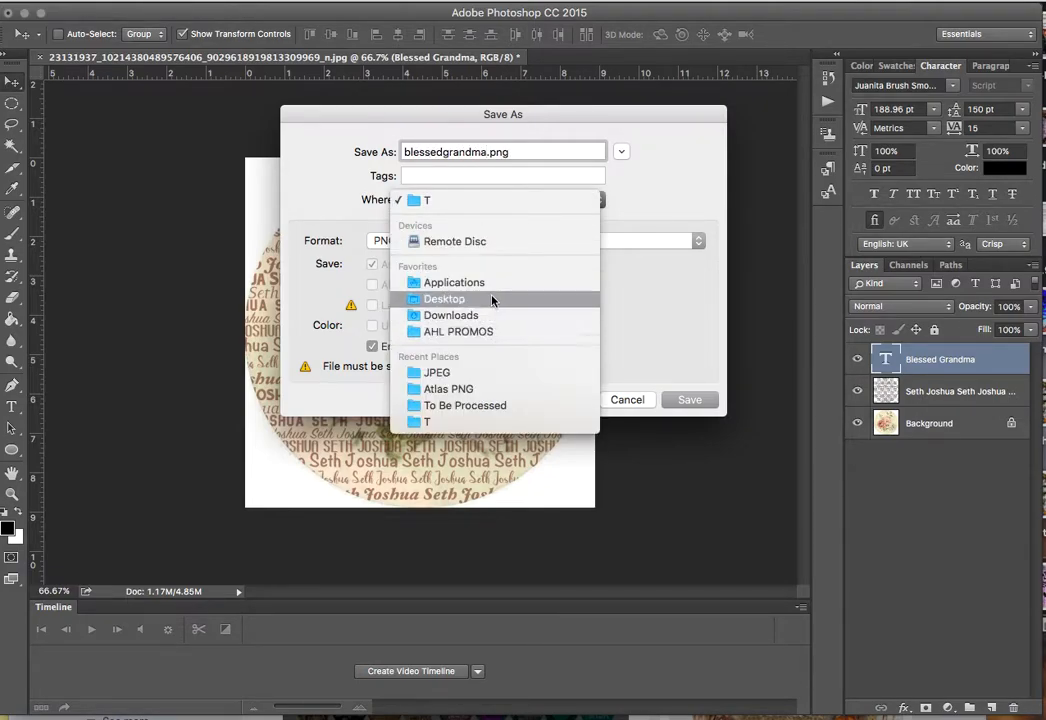
click(495, 303)
click(692, 401)
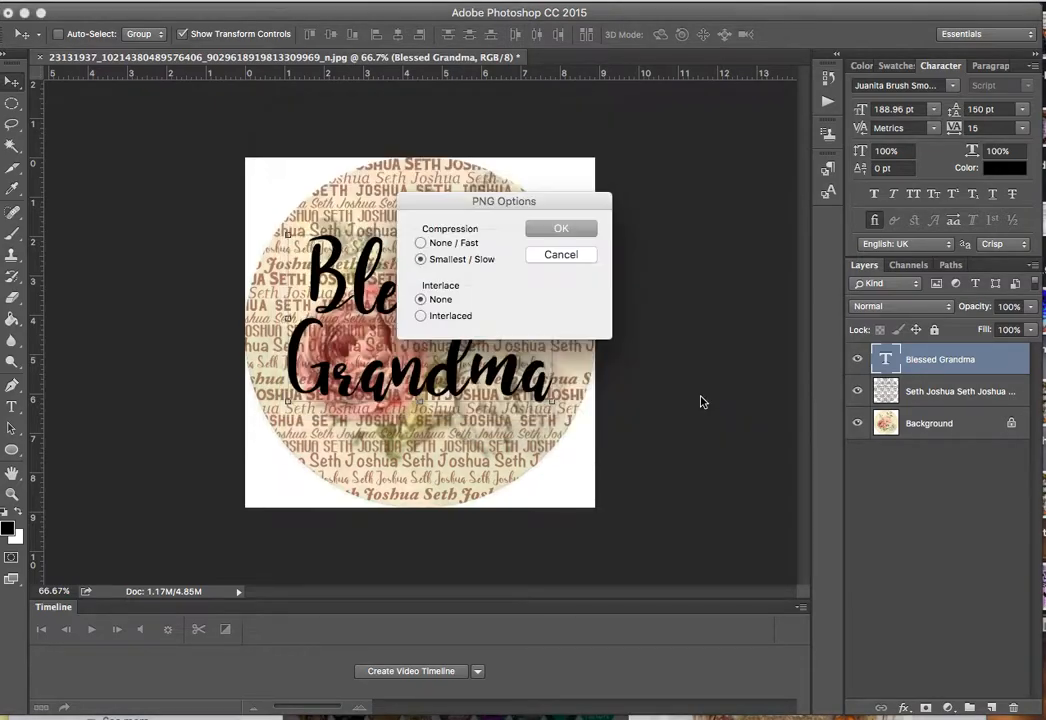
click(564, 230)
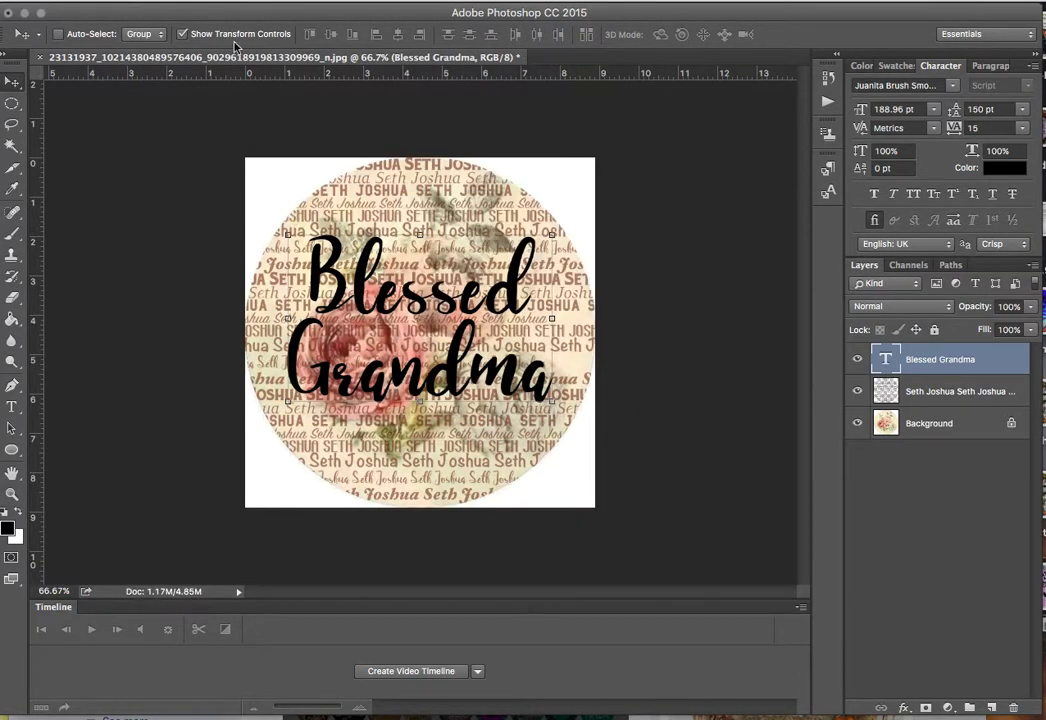